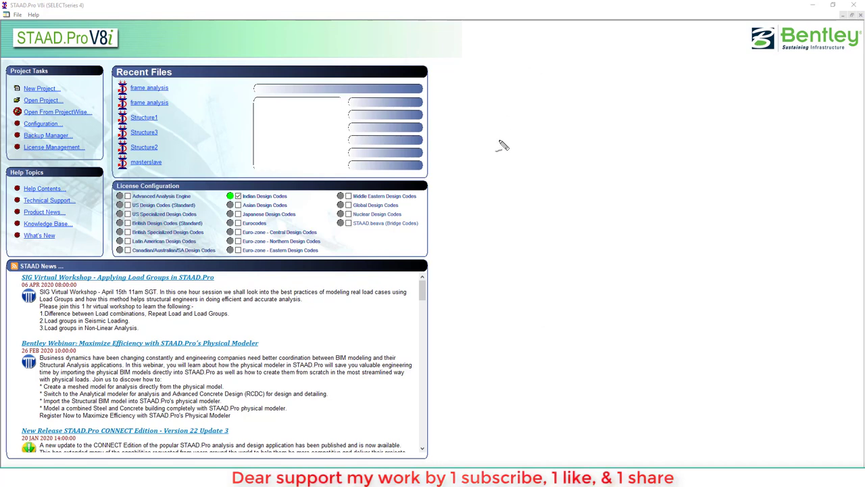
Step: Create a new Space structure project named "wind load" and begin it with Add Beam modelling
click(51, 89)
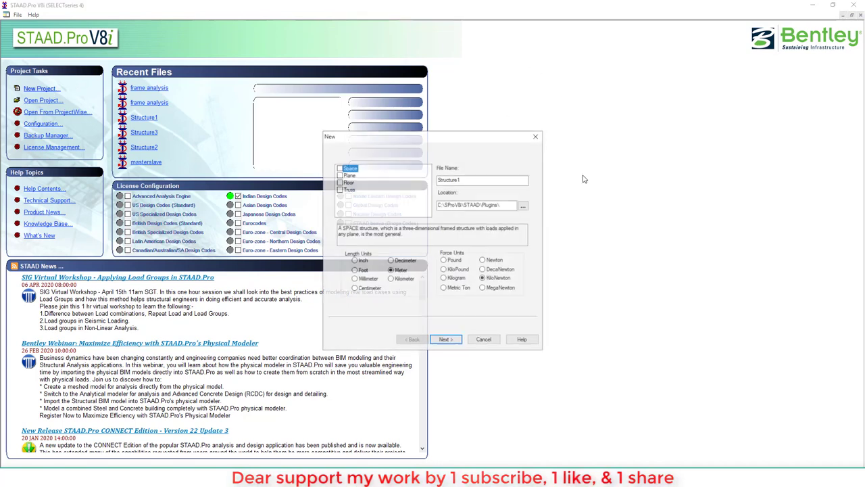
click(340, 168)
drag(464, 180, 259, 179)
text(wind load)
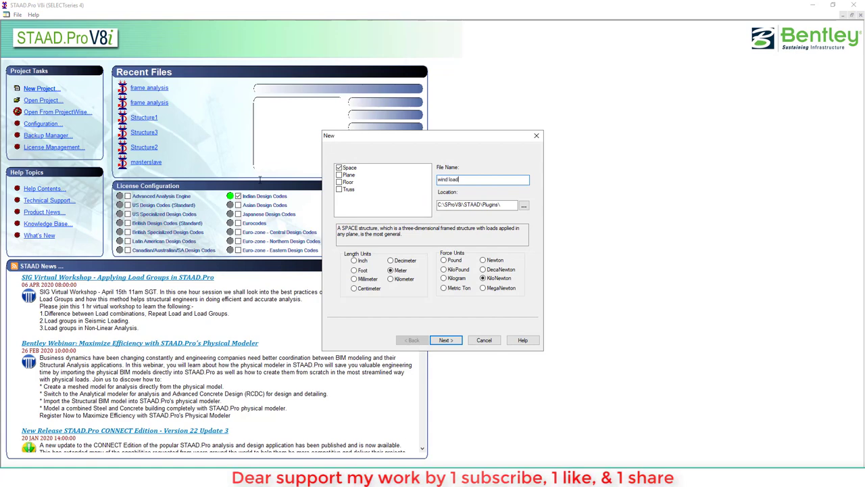
click(446, 340)
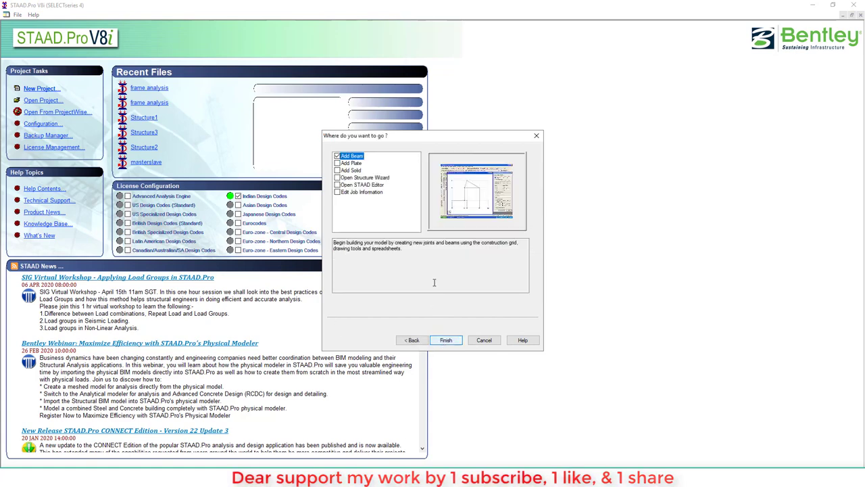
click(444, 339)
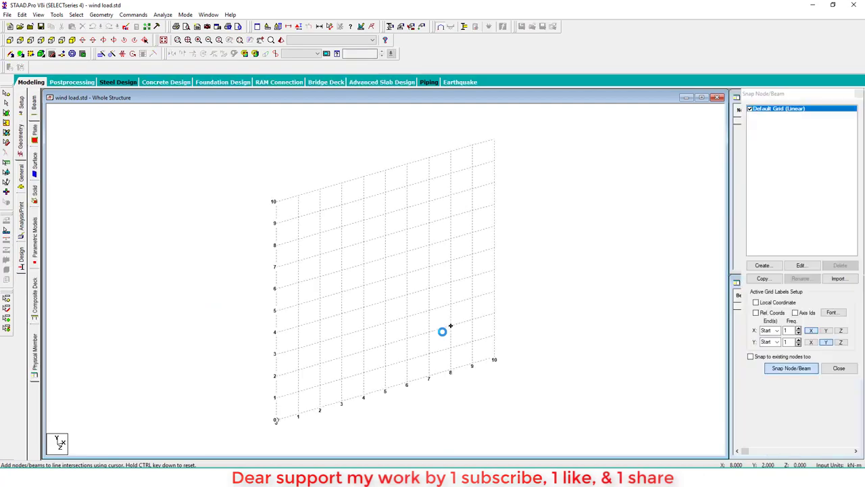
Step: Place a node at the grid origin and repeat it along X in 3 linked steps of 5 m
click(275, 419)
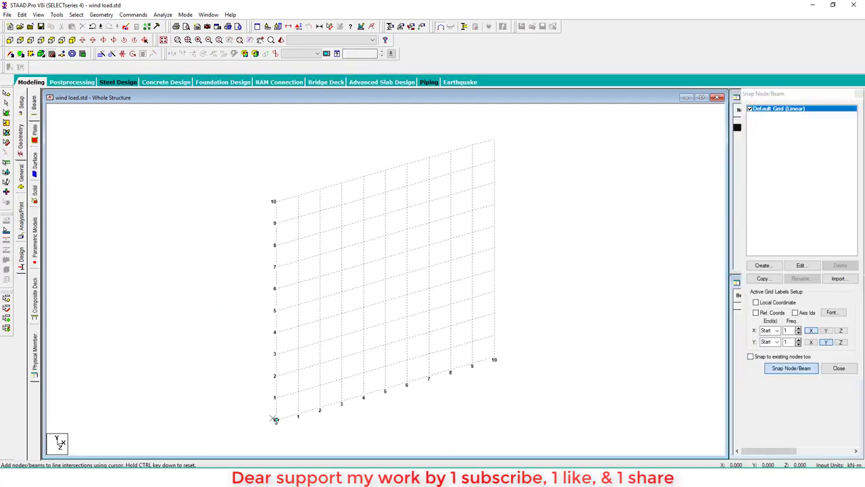
click(857, 93)
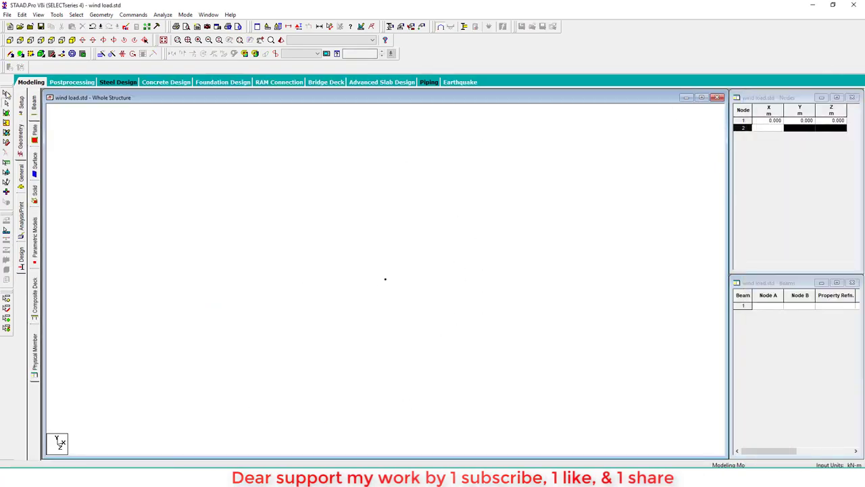
click(385, 279)
click(102, 54)
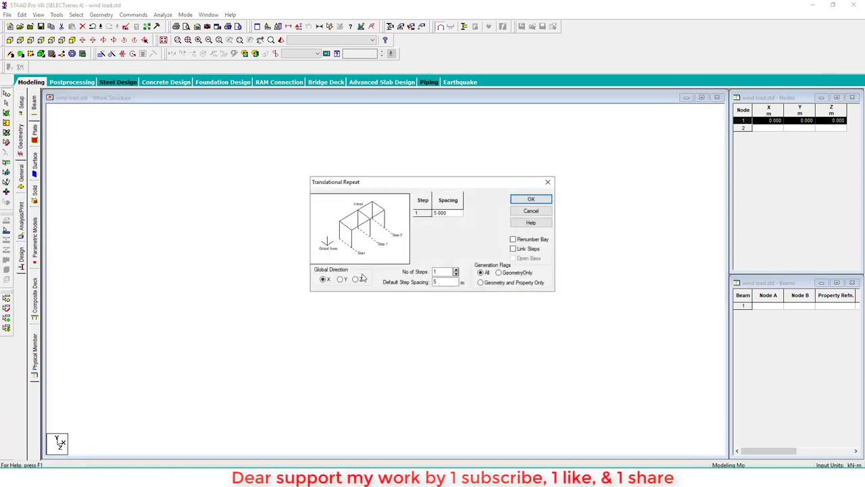
double_click(440, 271)
text(3)
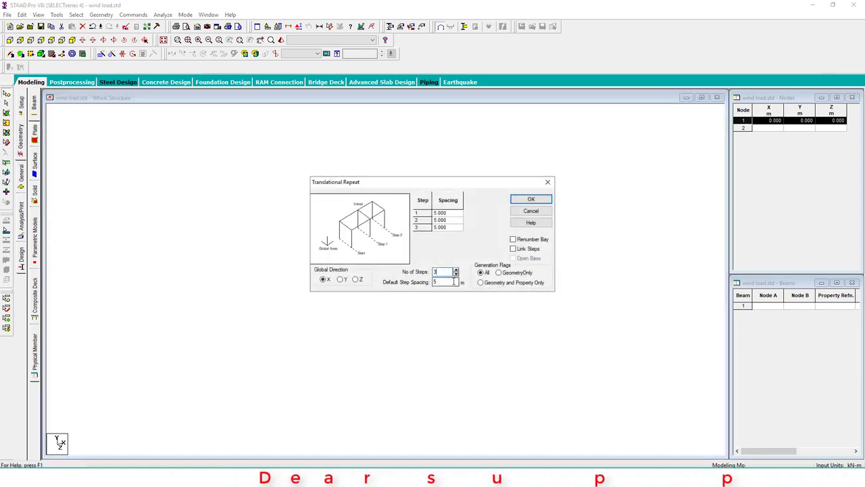
click(531, 199)
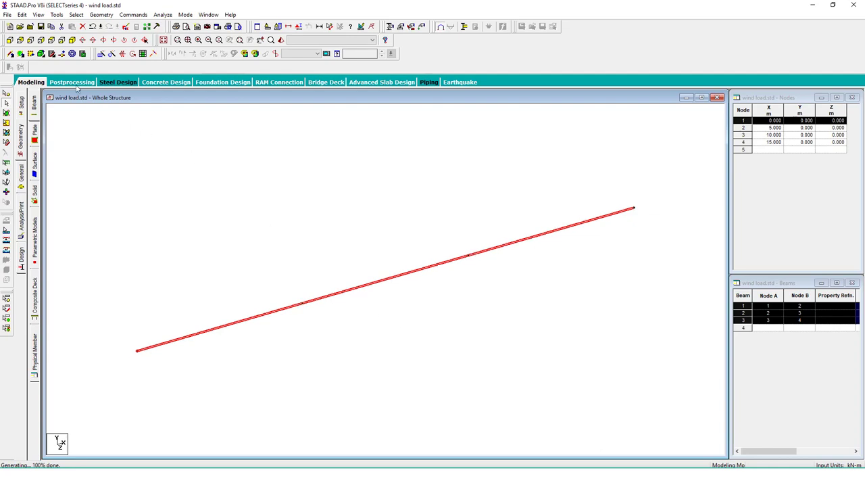
Step: Repeat the line of three beams along Z in 3 linked steps of 5 m
click(101, 54)
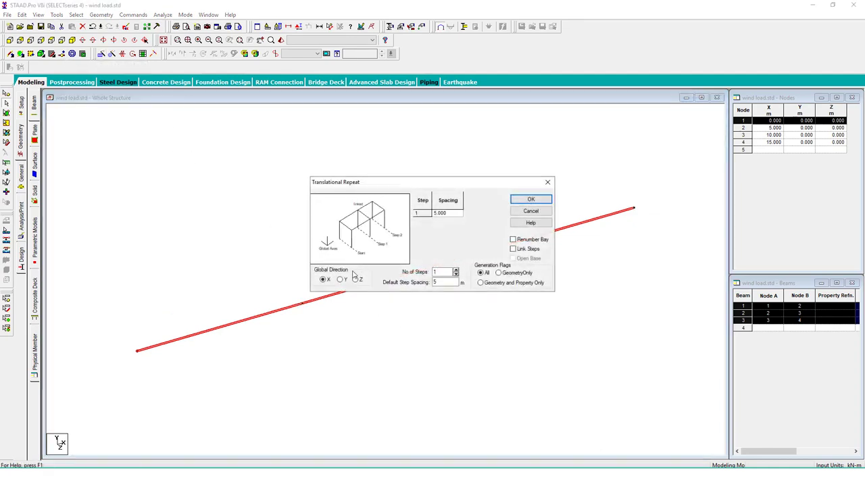
drag(447, 272, 304, 274)
text(3)
click(528, 249)
click(531, 199)
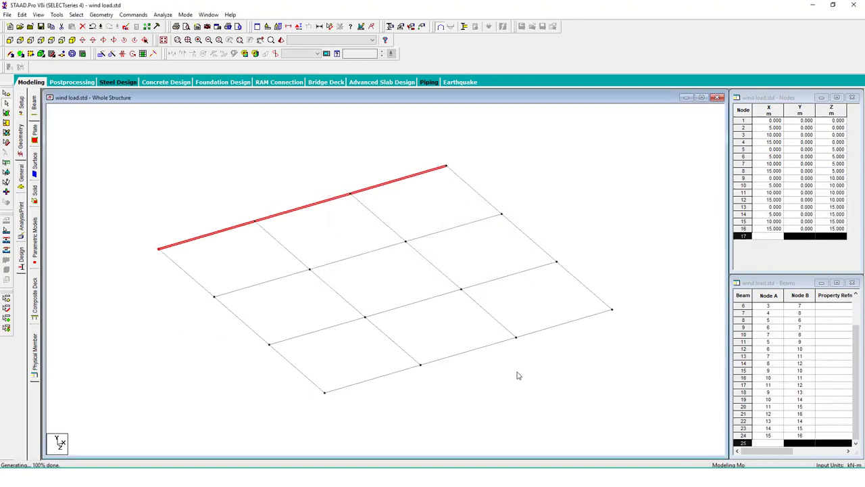
Step: Repeat the two edge beams at X = 15 m, between Z = 0 and 10 m, along X in 2 linked steps of 4 m
middle_drag(557, 380, 465, 361)
click(558, 290)
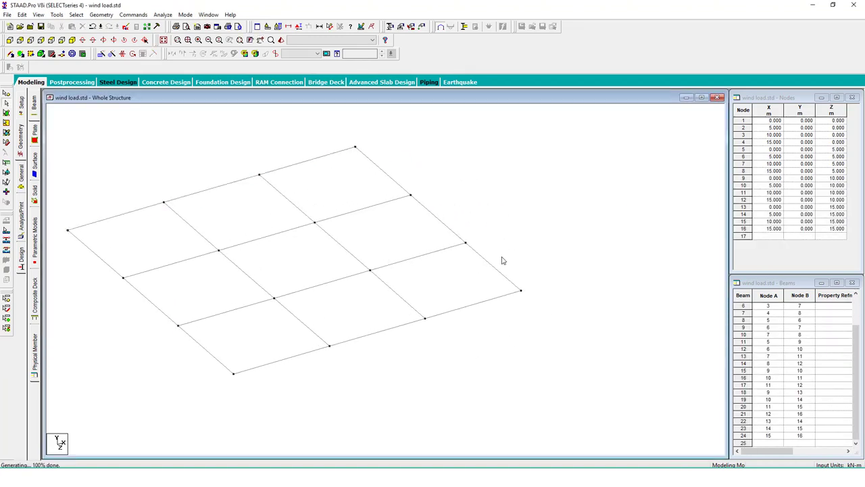
click(389, 174)
ctrl+click(423, 206)
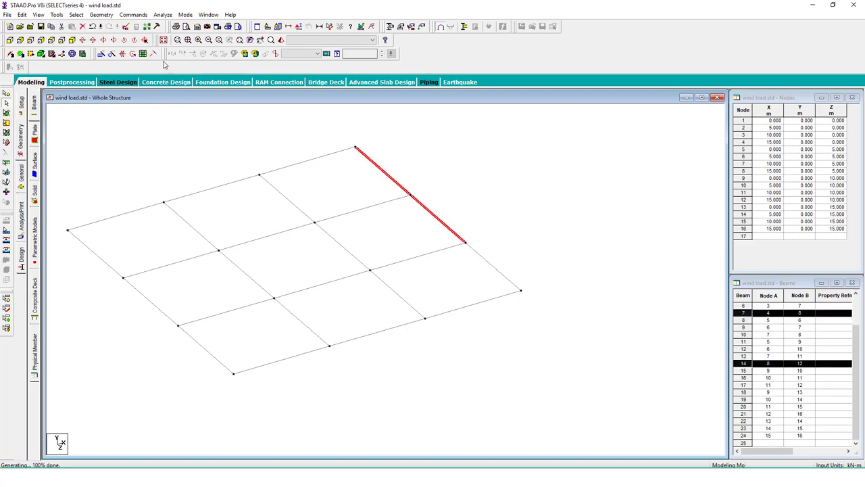
click(111, 54)
click(437, 283)
double_click(436, 283)
text(4)
click(457, 269)
key(Return)
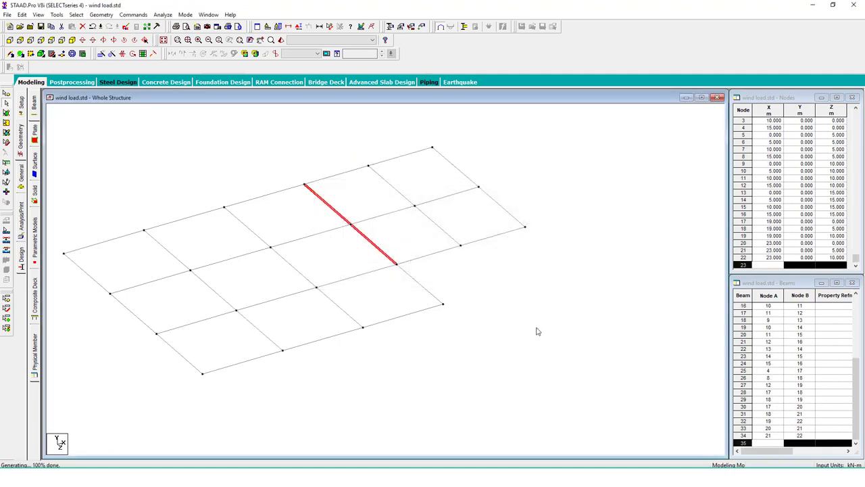
Step: Repeat the two edge beams at Z = 15 m, between X = 0 and 10 m, along Z in 2 linked steps of 3 m
click(320, 330)
ctrl+click(265, 346)
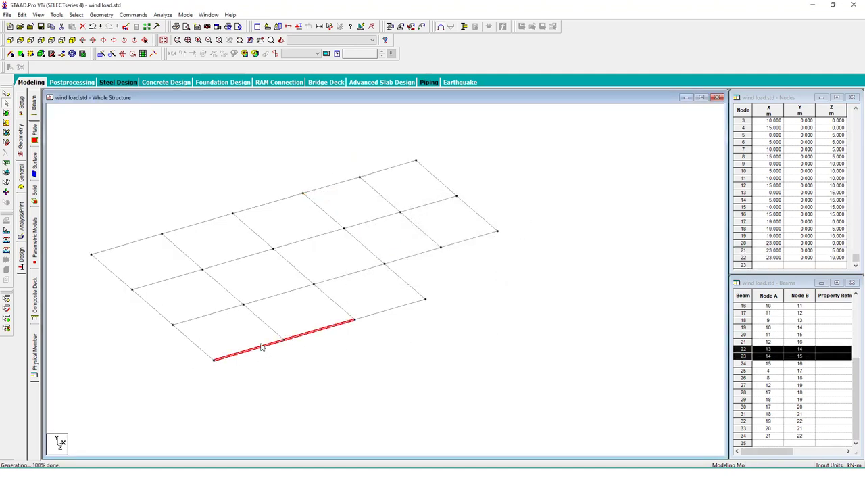
click(101, 53)
click(358, 280)
drag(426, 284, 349, 286)
text(3)
drag(443, 272, 412, 291)
text(2)
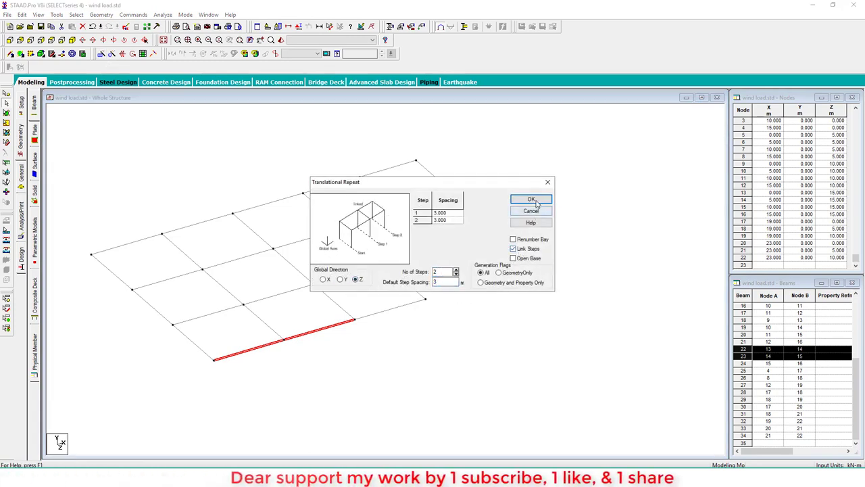
click(531, 198)
click(490, 337)
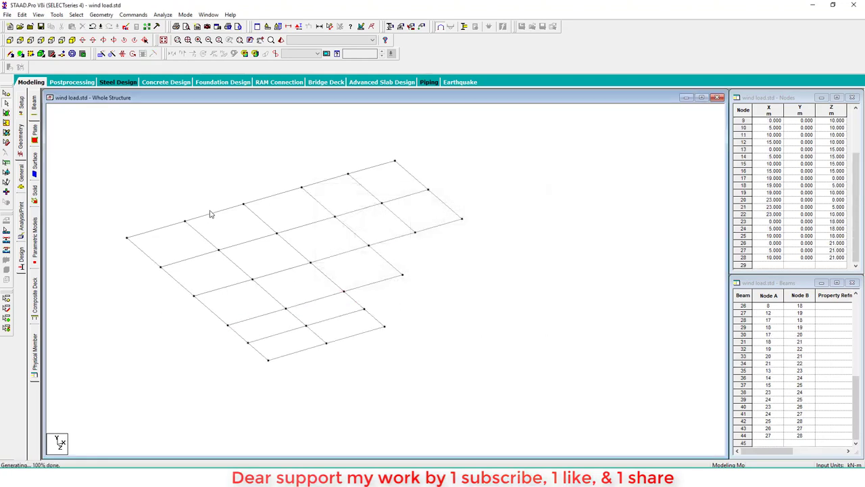
Step: Repeat the two edge beams at Z = 0, between X = 5 and 15 m, along Z in 2 linked steps of -4 m
click(217, 212)
ctrl+click(281, 194)
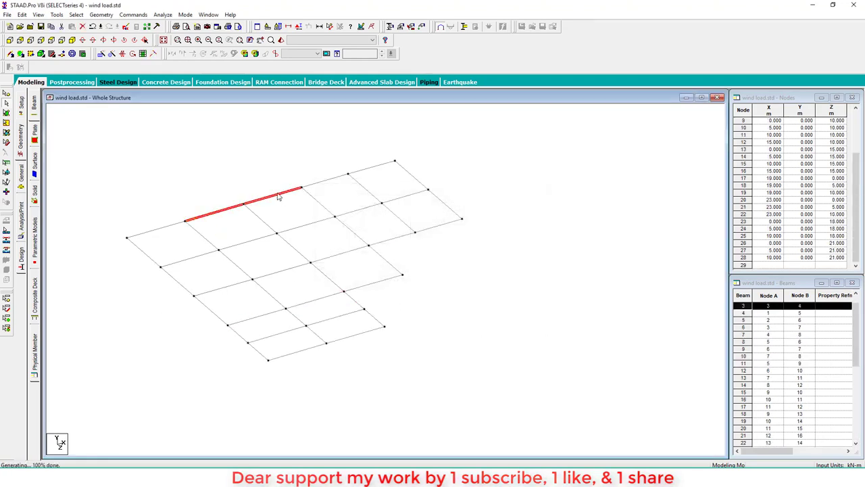
click(102, 54)
click(357, 280)
key(Tab)
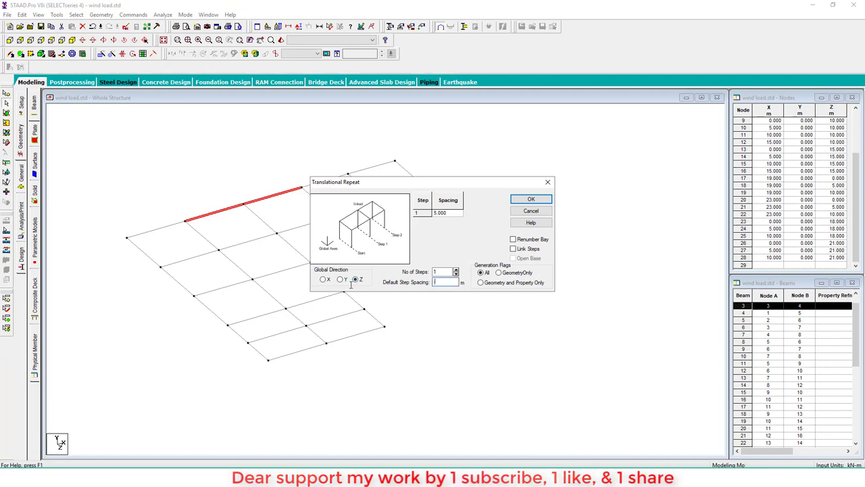
text(-4)
click(455, 269)
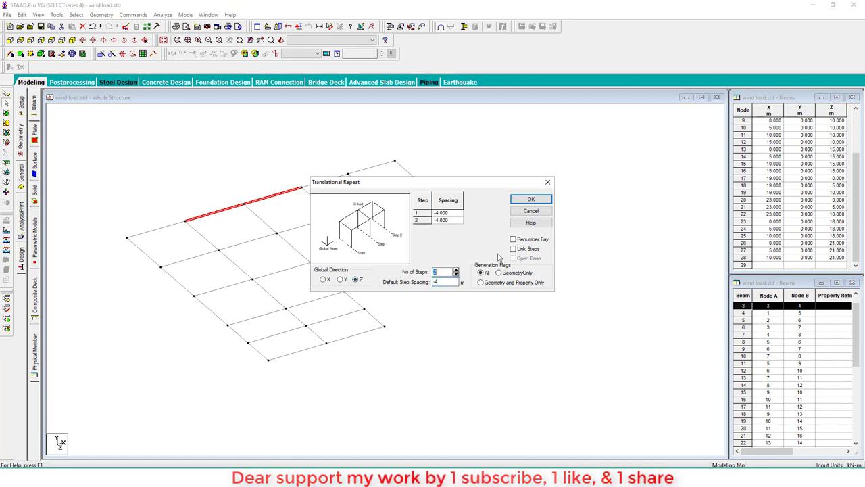
click(518, 250)
click(531, 201)
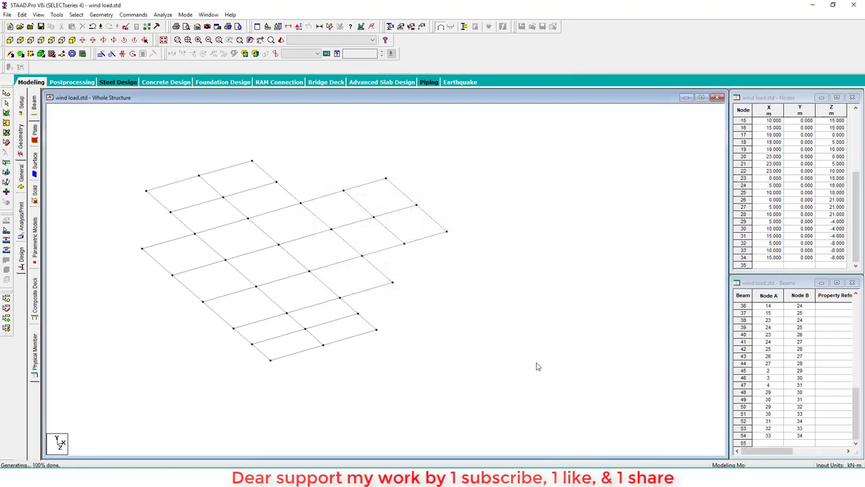
Step: Repeat the entire floor plan along Y in 20 linked steps of -3 m to build the multi-storey frame
middle_drag(415, 307, 473, 329)
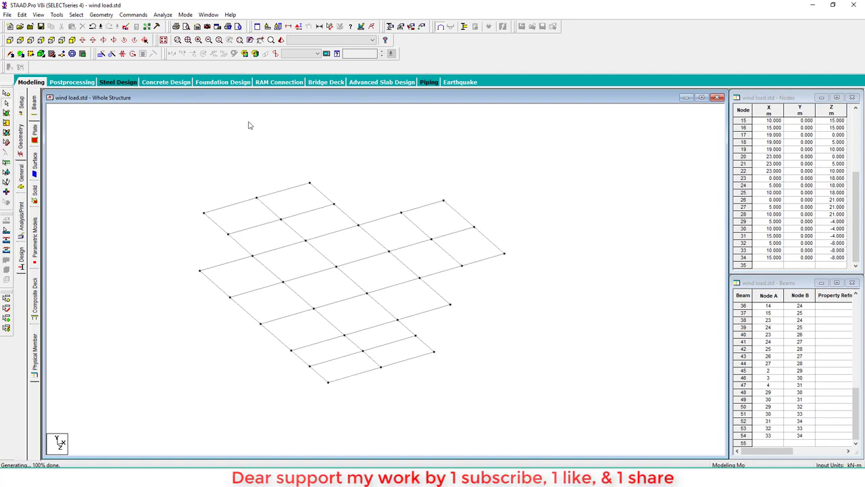
click(51, 40)
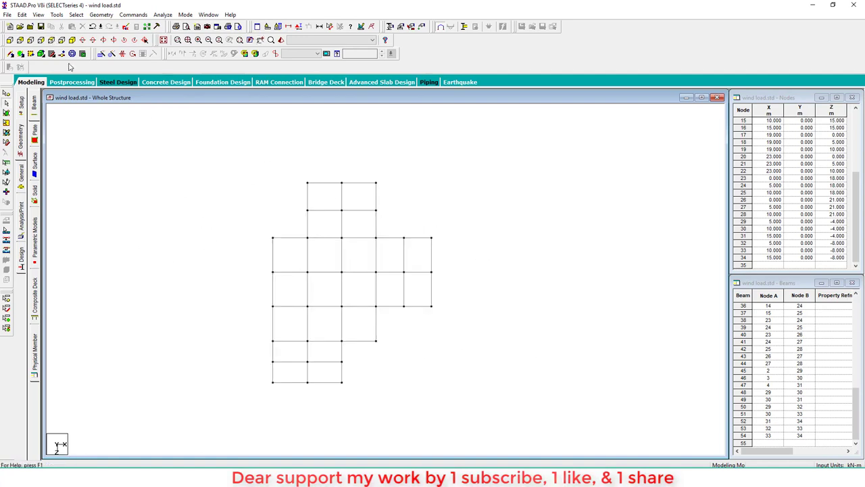
click(72, 40)
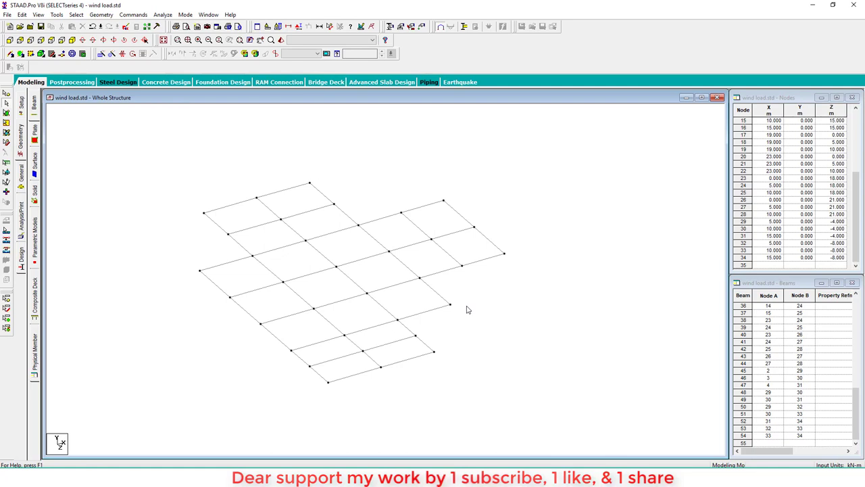
key(ctrl+a)
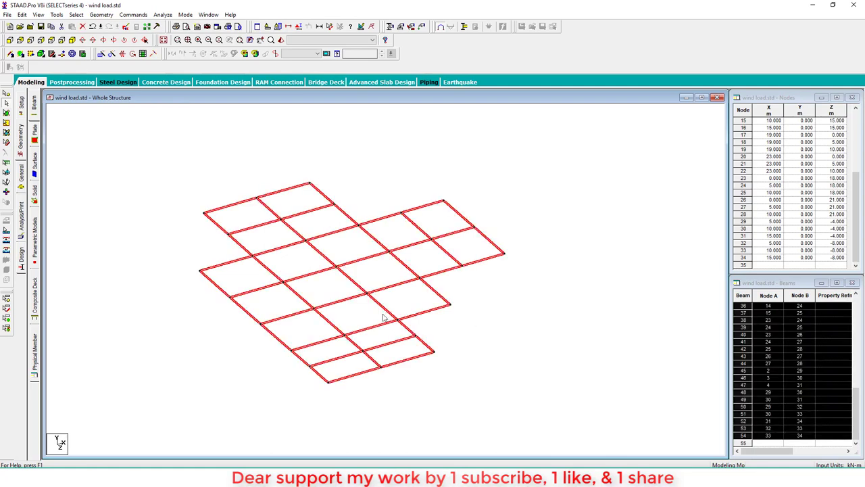
click(102, 53)
click(340, 279)
drag(440, 272, 382, 271)
text(20)
key(Tab)
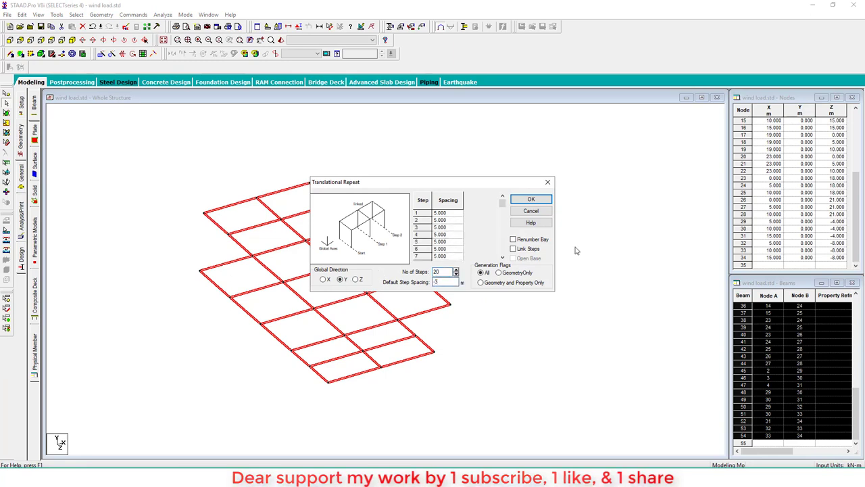
click(530, 200)
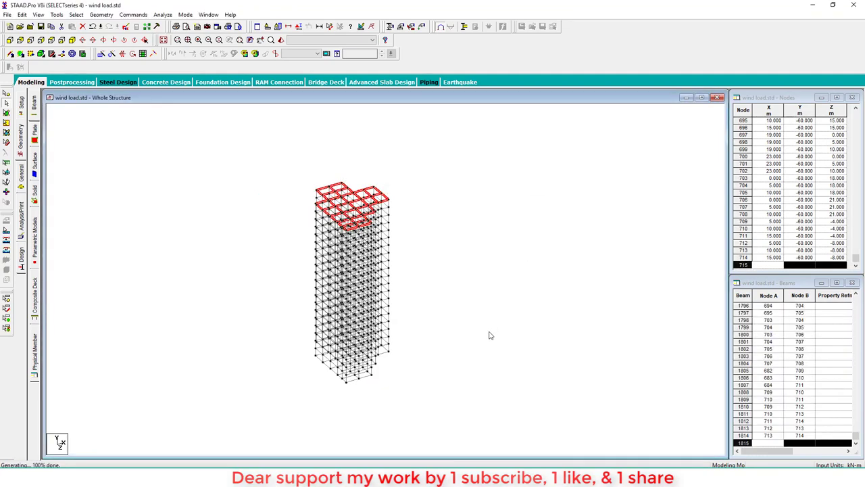
click(395, 383)
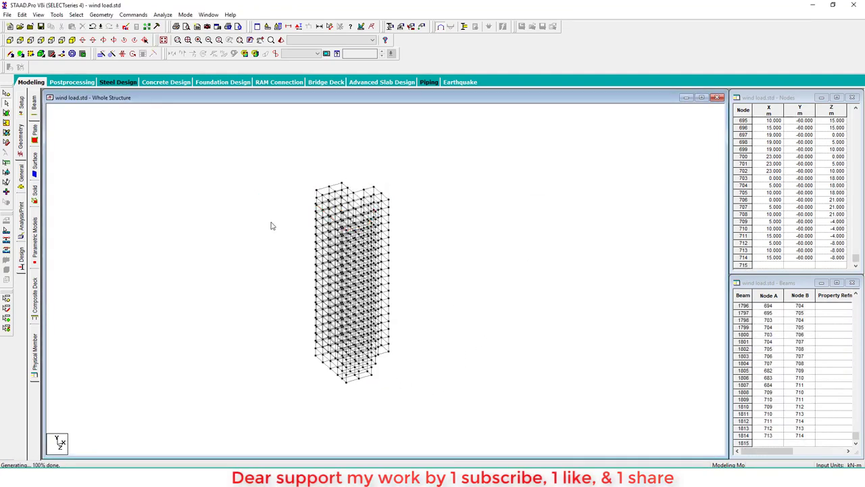
Step: Delete all horizontal beams at the frame's base level, keeping the columns above it
click(20, 39)
drag(454, 413, 502, 425)
key(Delete)
key(Return)
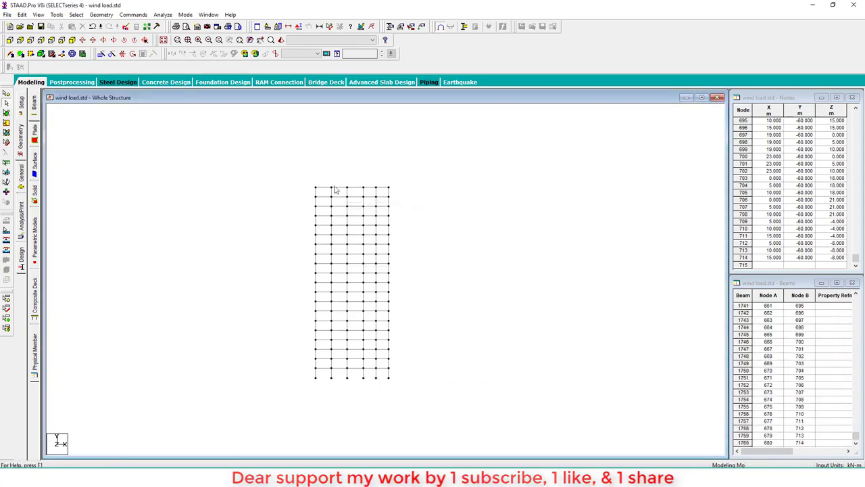
click(72, 40)
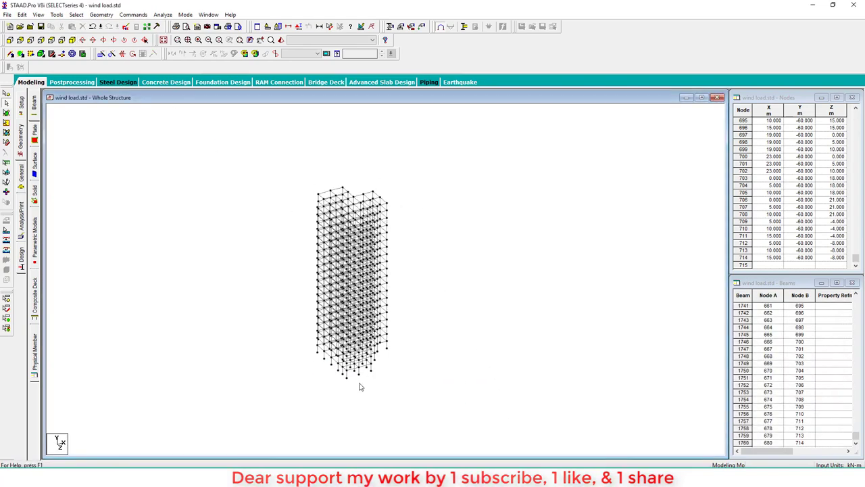
Step: Create a fixed support definition for the structure
click(10, 40)
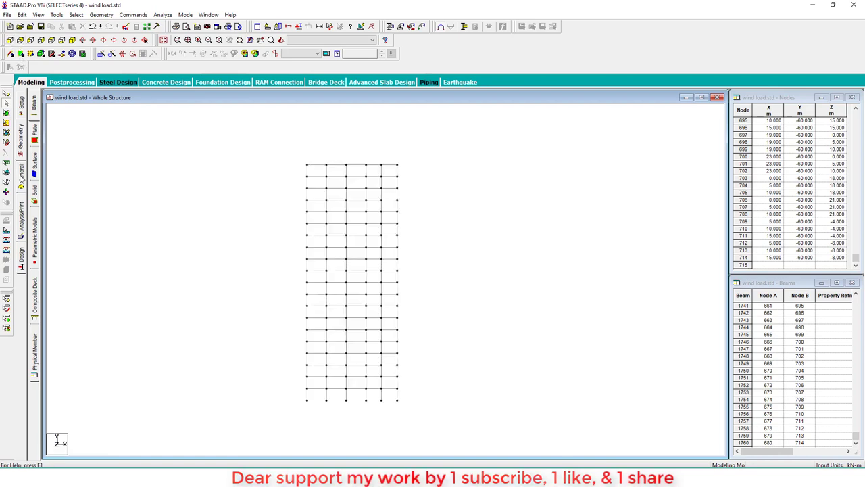
click(21, 177)
click(35, 177)
click(796, 382)
click(734, 459)
Step: Assign the new support to all the column base nodes
click(772, 332)
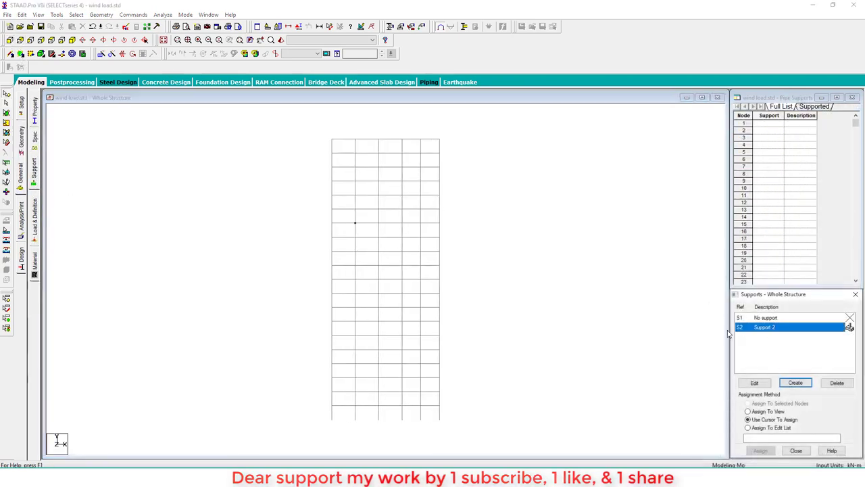
drag(293, 415, 479, 442)
click(760, 451)
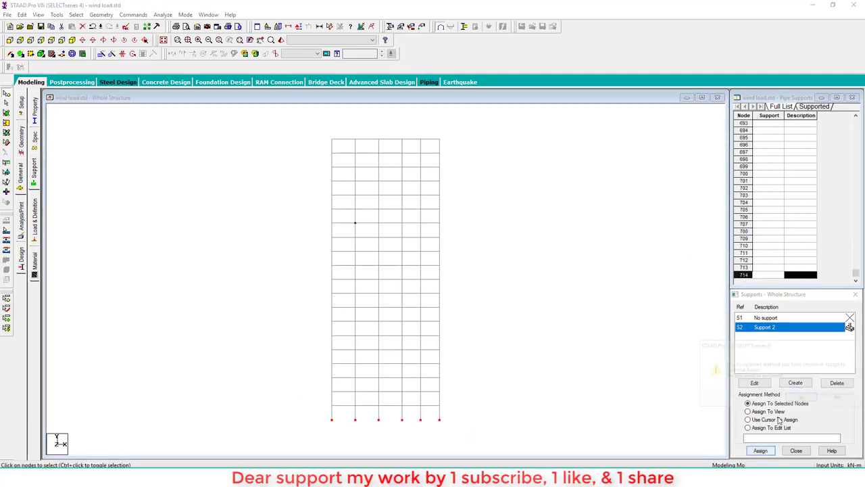
click(801, 398)
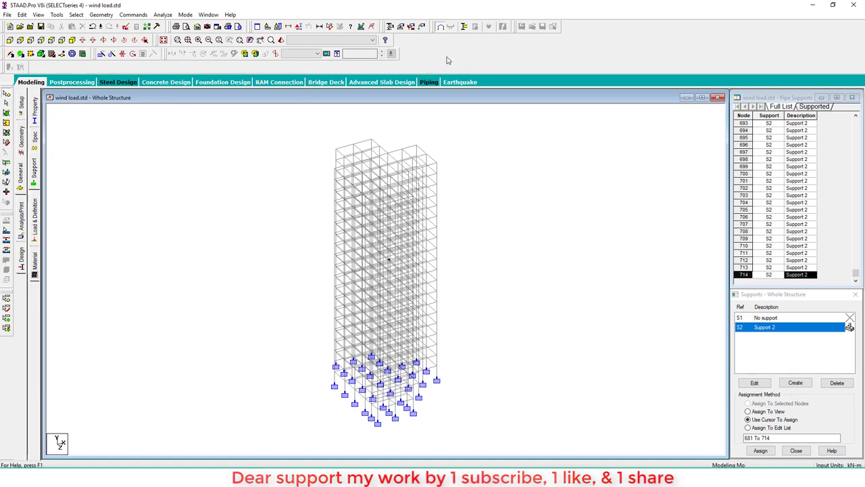
Step: Define a rectangular concrete section with YD 0.6 m and ZD 0.5 m
click(36, 119)
click(832, 378)
click(303, 167)
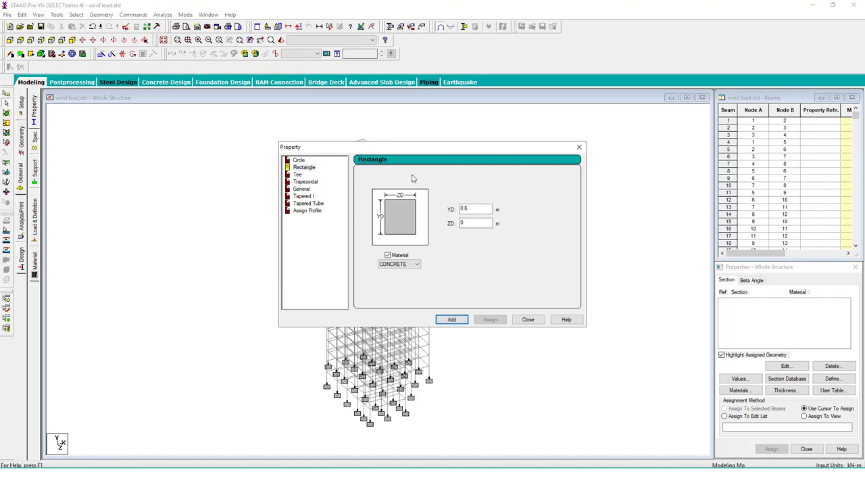
drag(478, 222, 434, 226)
click(452, 319)
Step: Define a second rectangular concrete section with YD and ZD both 0.7 m, and finish defining sections
double_click(475, 208)
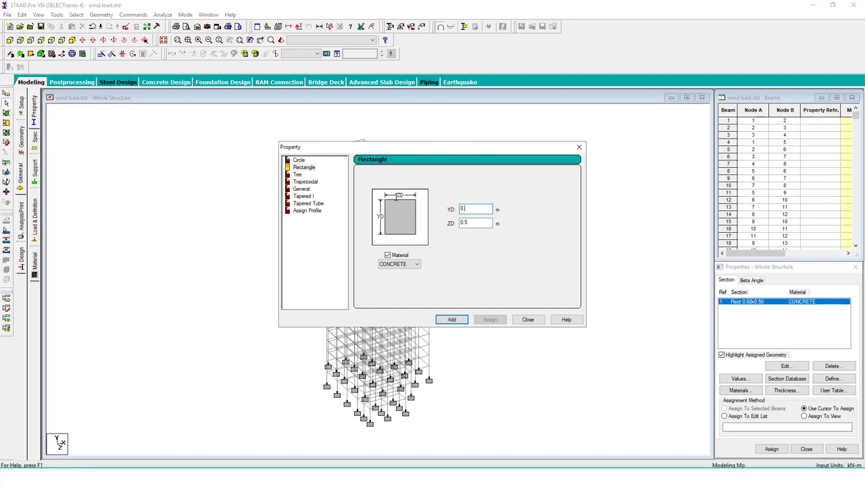
key(Tab)
click(451, 320)
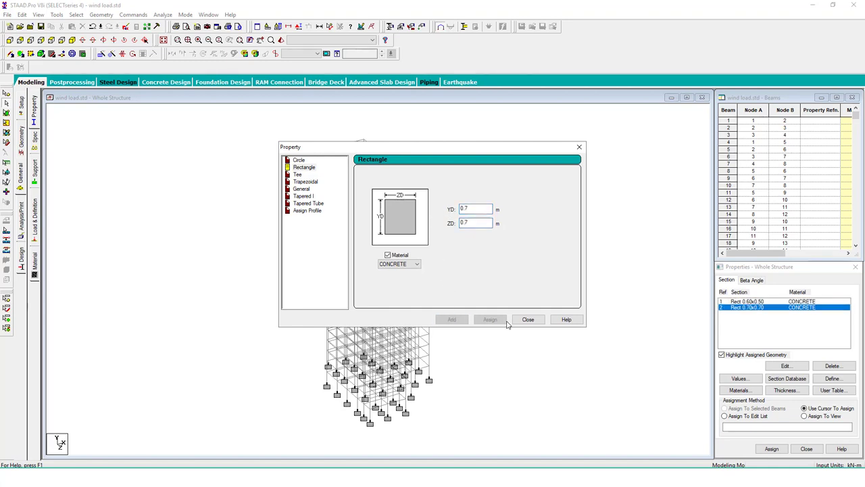
click(528, 319)
Step: Assign the 0.60 x 0.50 m rectangular section to all beams parallel to the X and Z axes
click(752, 301)
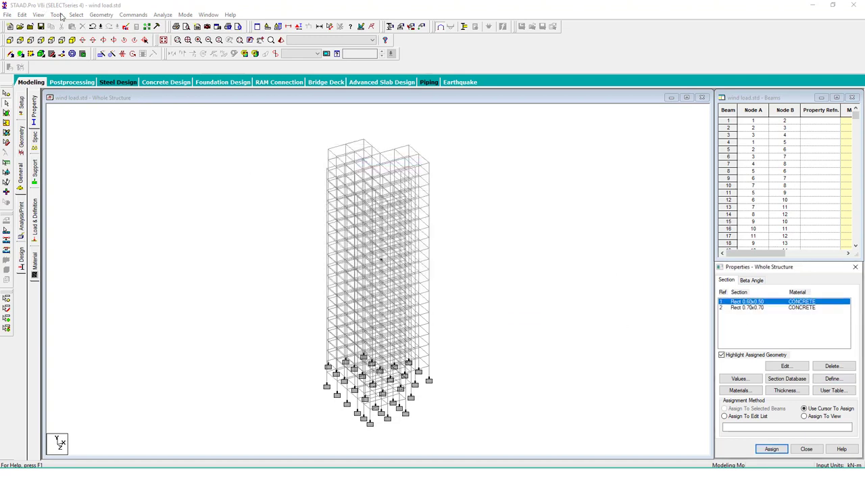
click(76, 14)
mouse_move(131, 175)
click(189, 175)
click(76, 15)
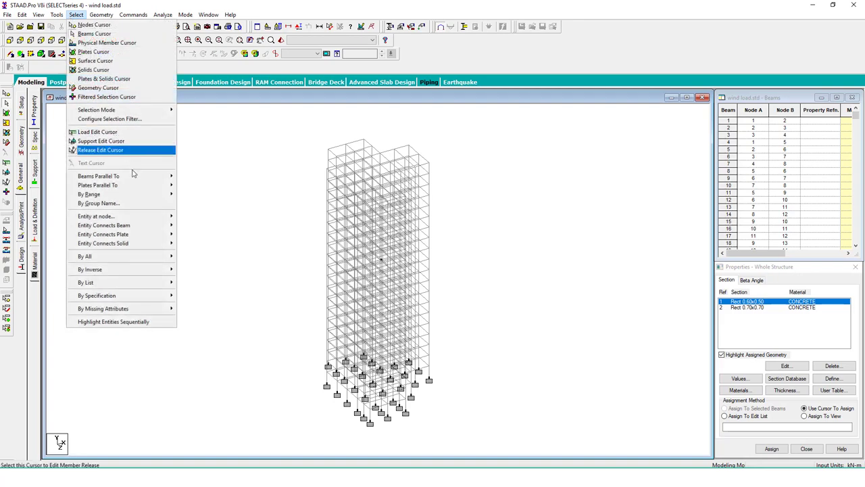
click(186, 175)
click(75, 14)
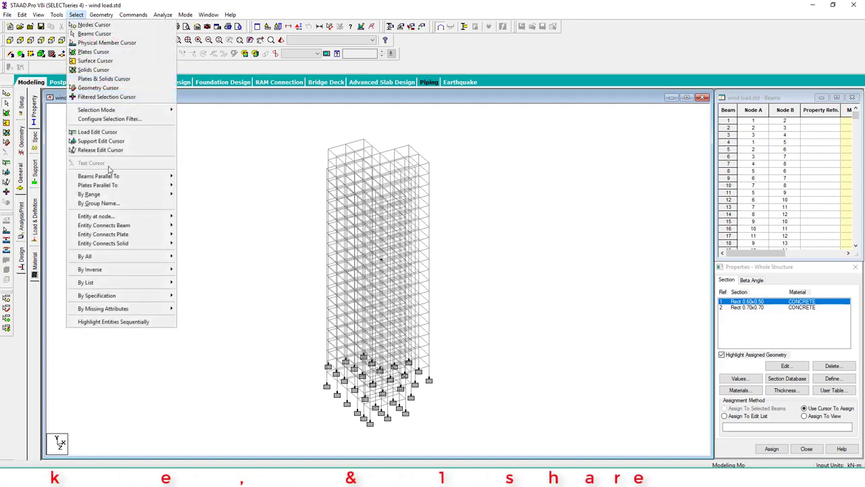
click(188, 177)
click(76, 14)
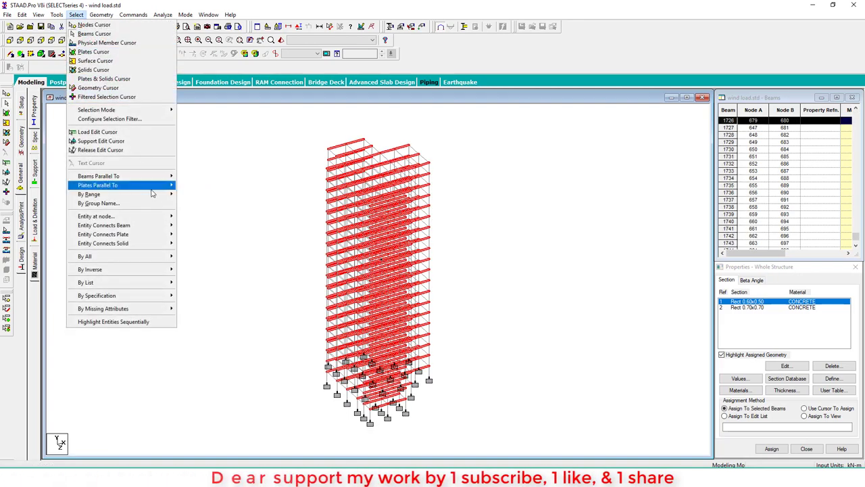
mouse_move(135, 176)
click(187, 195)
click(772, 447)
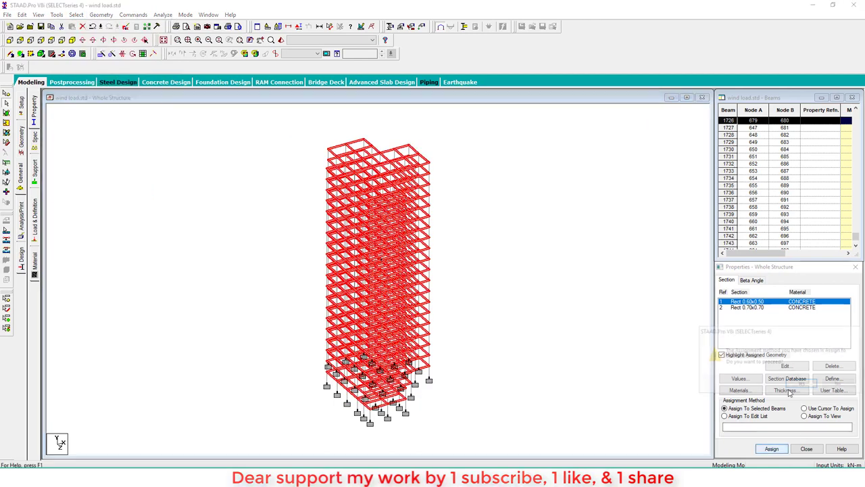
click(802, 384)
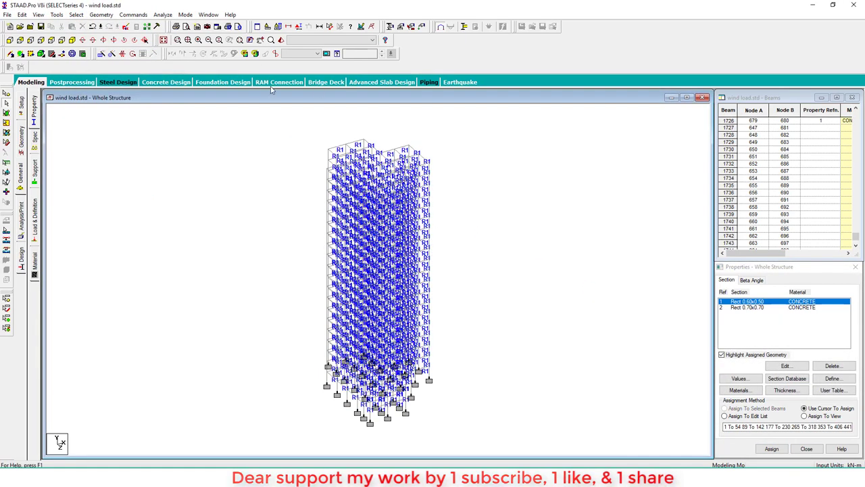
drag(469, 270, 544, 183)
click(758, 121)
Step: Assign the 0.70 x 0.70 m rectangular section to all columns parallel to the Y axis
click(759, 308)
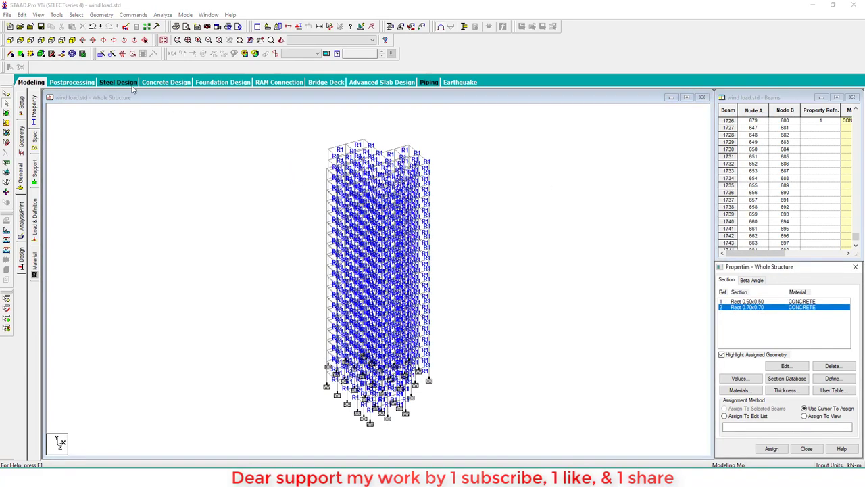
click(75, 14)
mouse_move(142, 181)
click(187, 185)
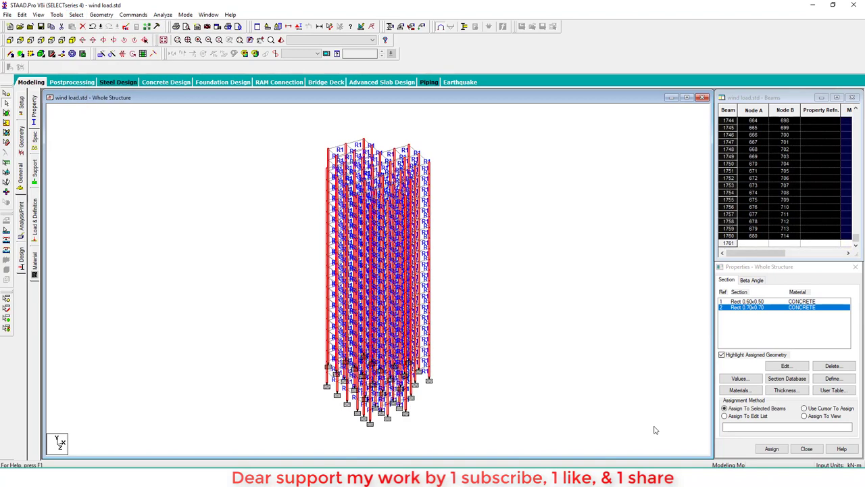
click(771, 448)
click(773, 382)
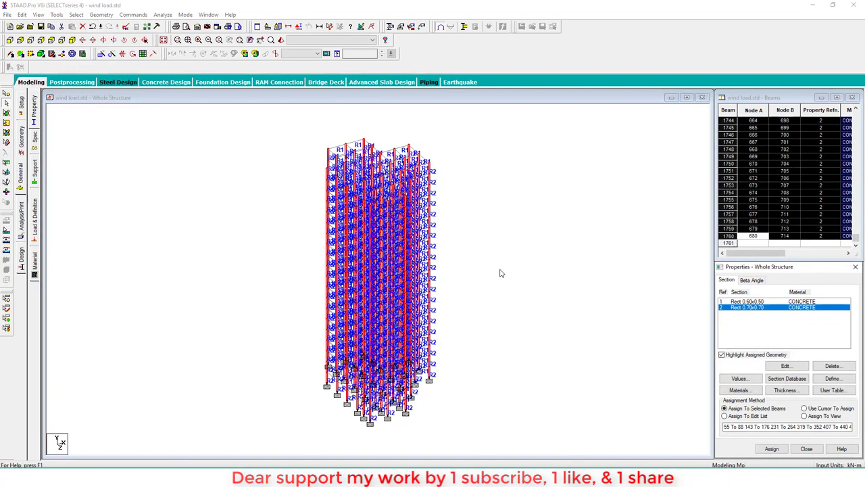
Step: Inspect the frame with its sections in a rotated 3D rendered view, and return to a front view of the structure
click(282, 40)
drag(461, 278, 430, 351)
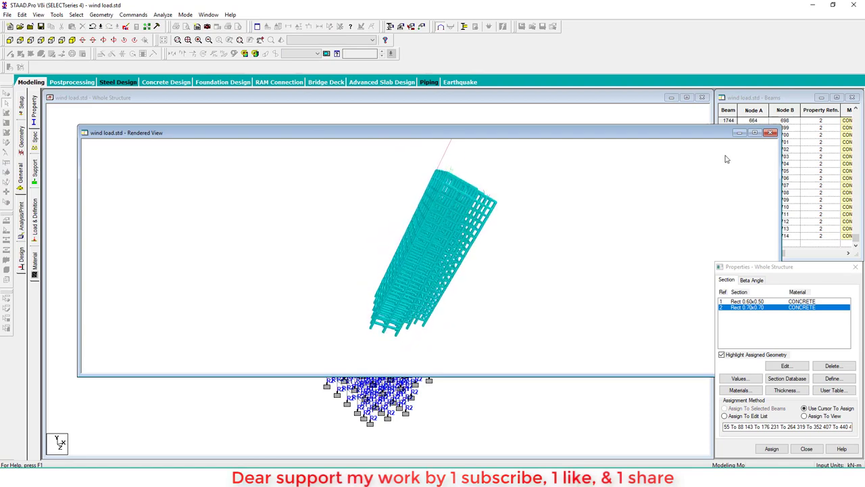
click(769, 133)
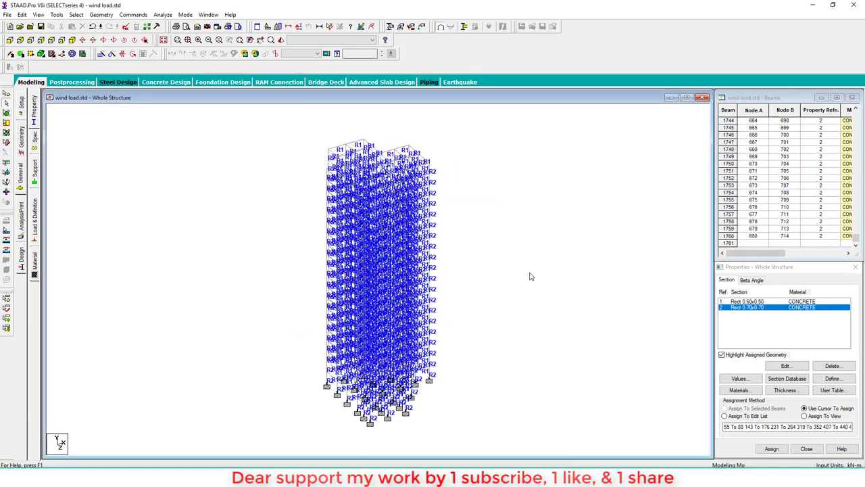
click(9, 40)
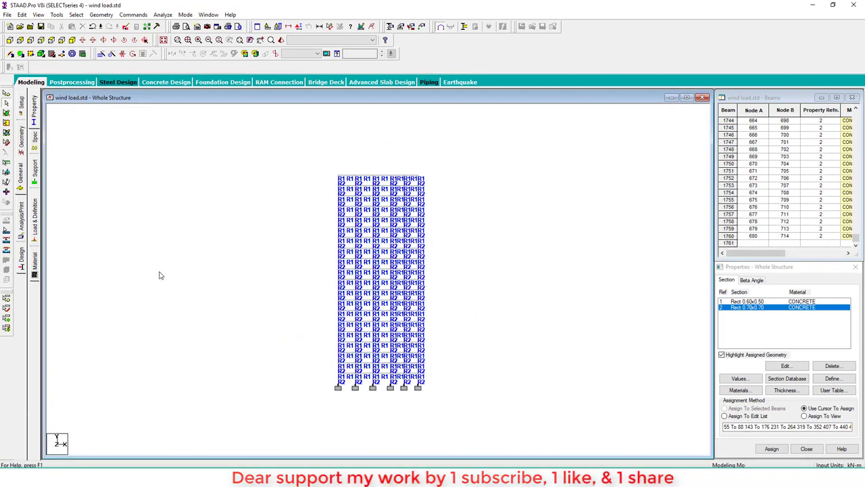
Step: Create primary load case 1 with loading type Dead and the title "dead"
click(34, 220)
click(759, 113)
click(769, 388)
click(444, 187)
click(466, 197)
key(Tab)
text(d)
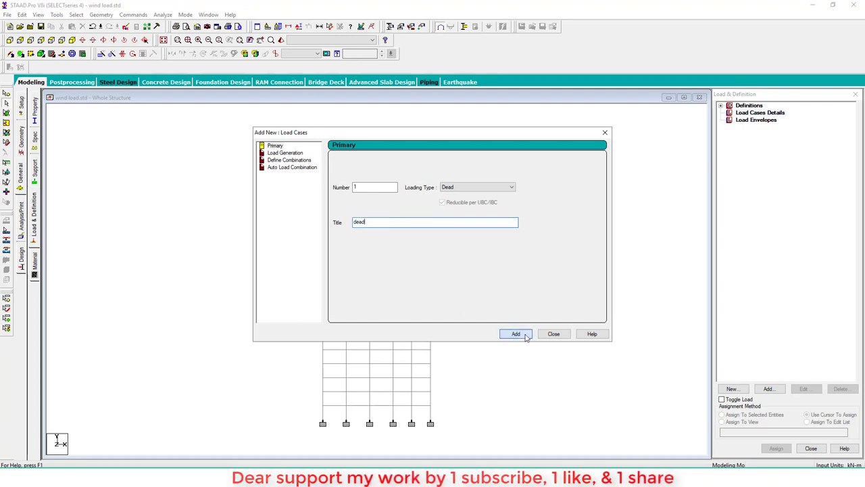
click(518, 334)
Step: Create primary load case 2 with loading type Live and the title "live", and finish adding load cases
click(490, 190)
click(450, 201)
key(Tab)
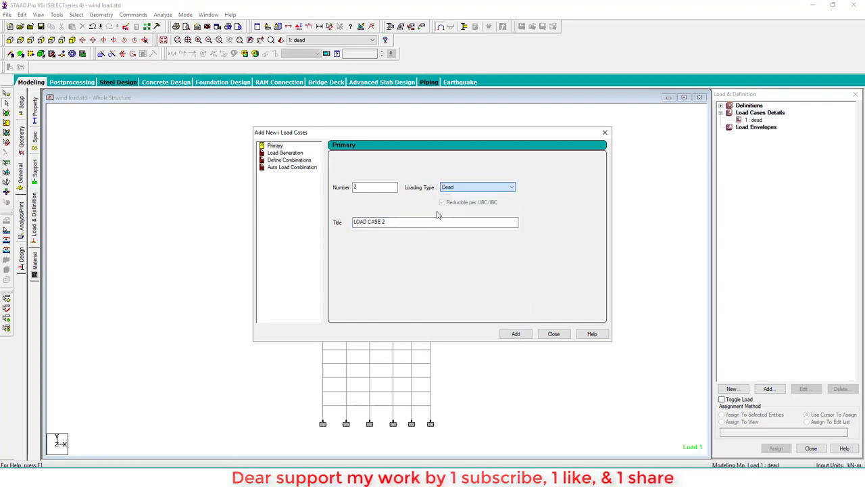
text(liv)
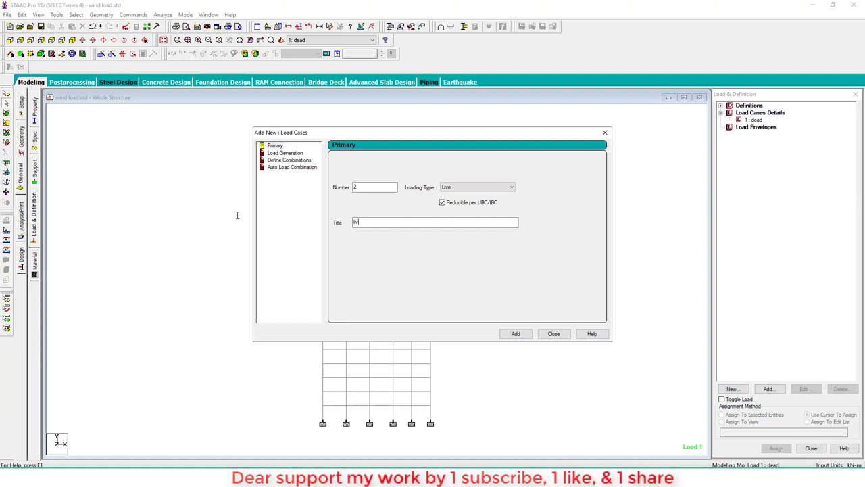
click(516, 334)
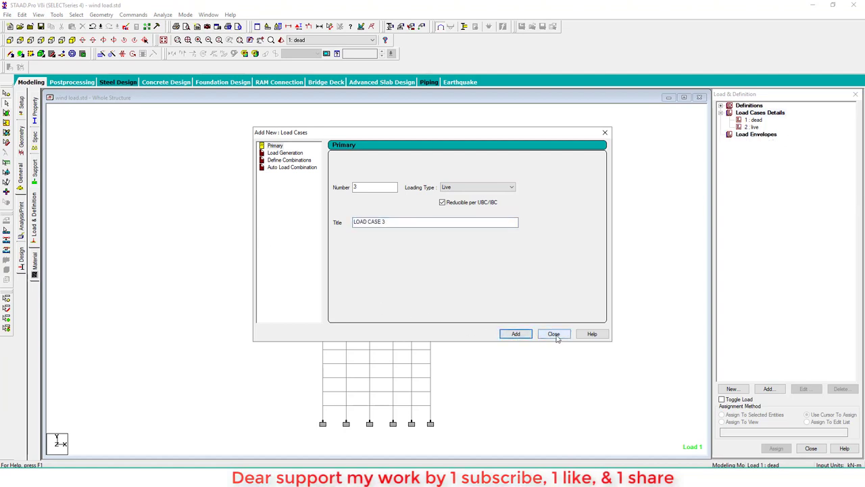
click(554, 334)
Step: Add a selfweight load in the Y direction with factor -1 to the dead load case
click(755, 119)
click(768, 389)
click(555, 373)
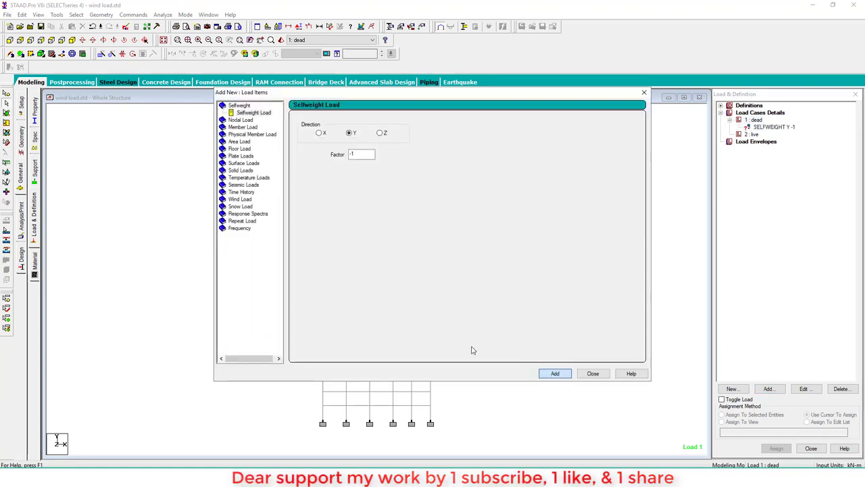
Step: Add a floor load of -4 kN/m2 in Global Y to the dead case, with a Y range from 0 to 60 m
click(241, 149)
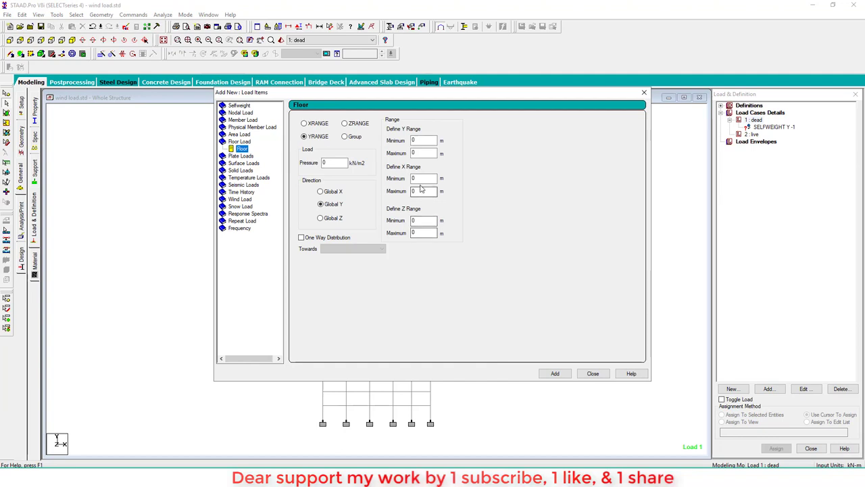
click(423, 153)
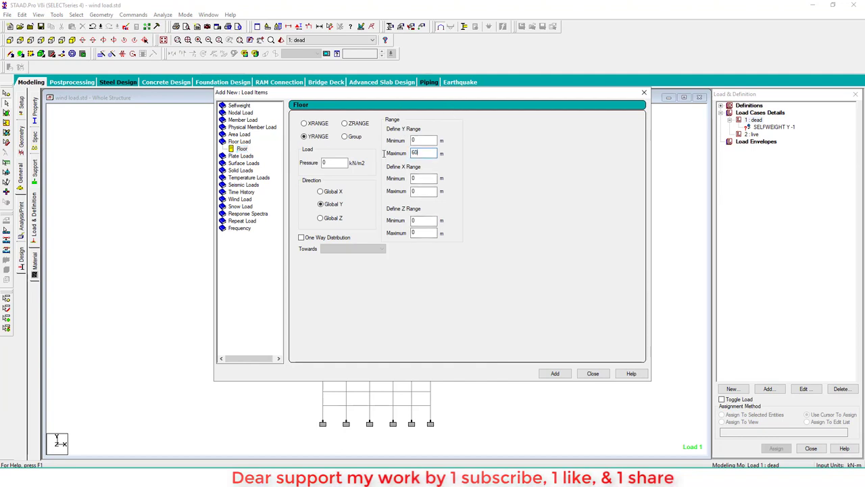
drag(332, 163, 288, 161)
text(-3)
key(BackSpace)
text(4)
click(557, 374)
click(590, 374)
Step: Review the floor load's pressure and range settings in the dead load case
click(770, 135)
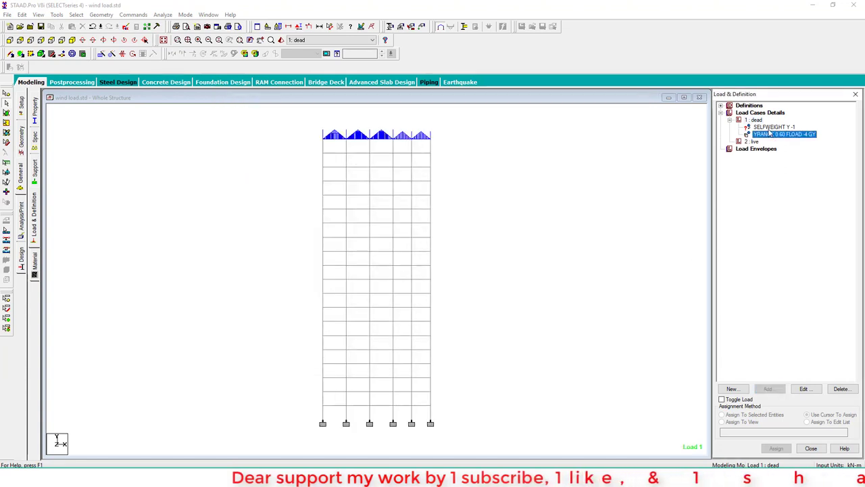
double_click(769, 135)
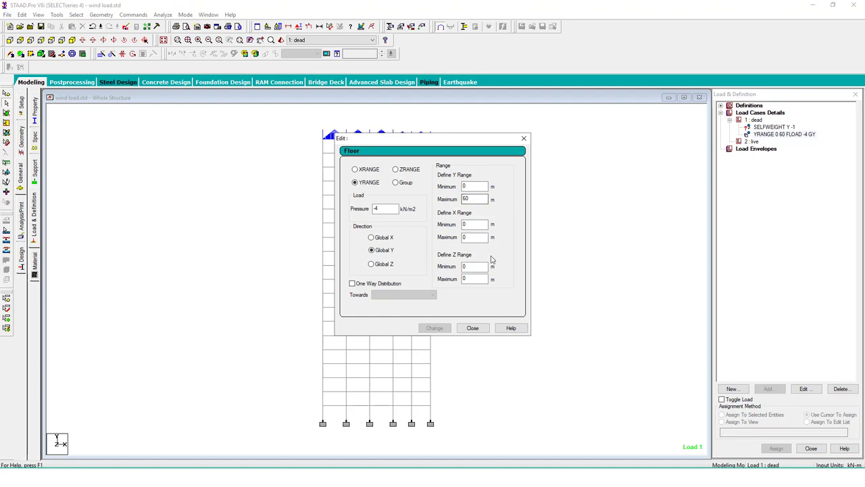
click(472, 328)
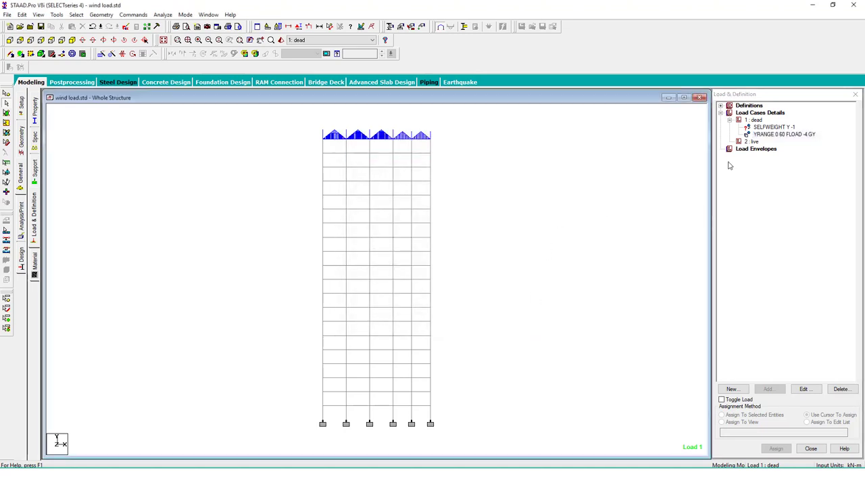
Step: Assign the selfweight load of the dead case to all members in the view
click(771, 134)
click(722, 422)
click(776, 448)
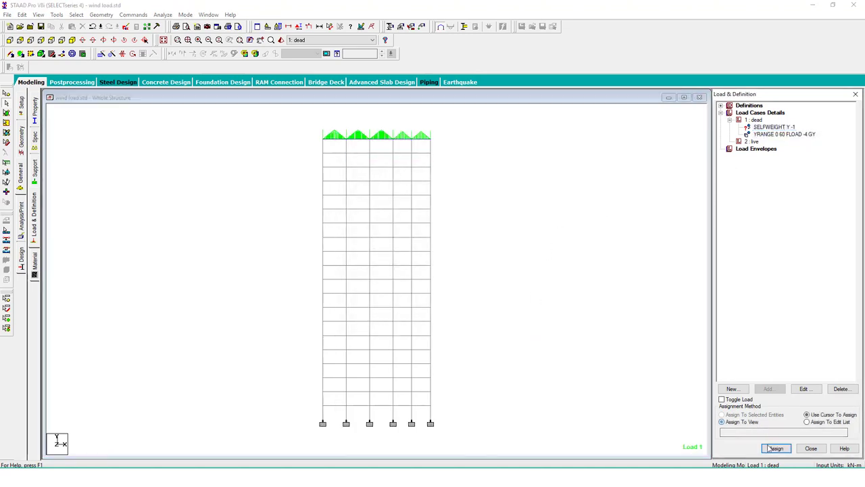
click(802, 296)
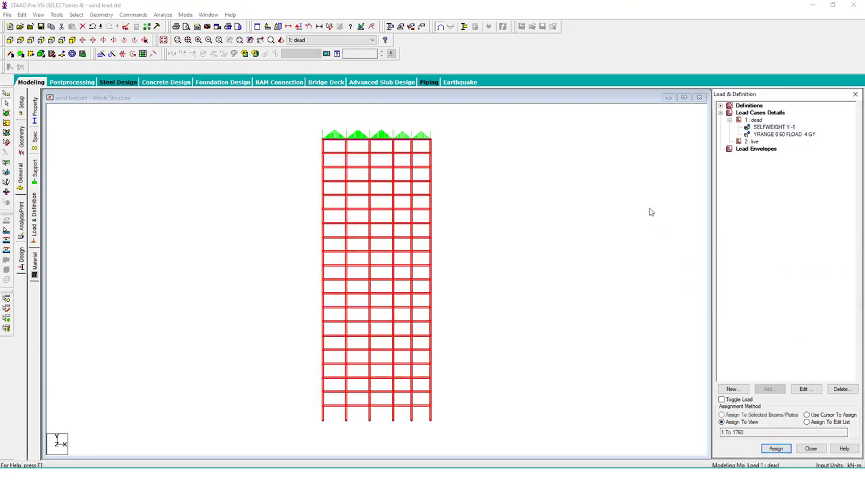
Step: Display the floor load on the frame and check the coordinates of the corner base node and the node directly above it
click(782, 135)
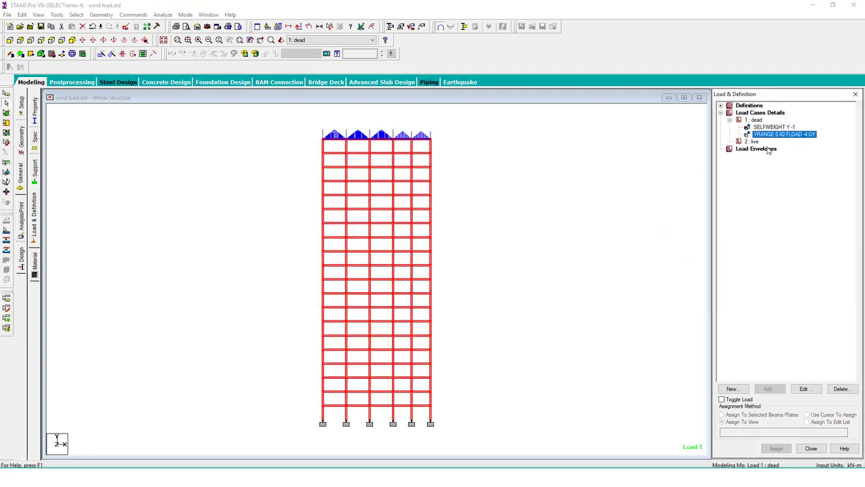
click(59, 174)
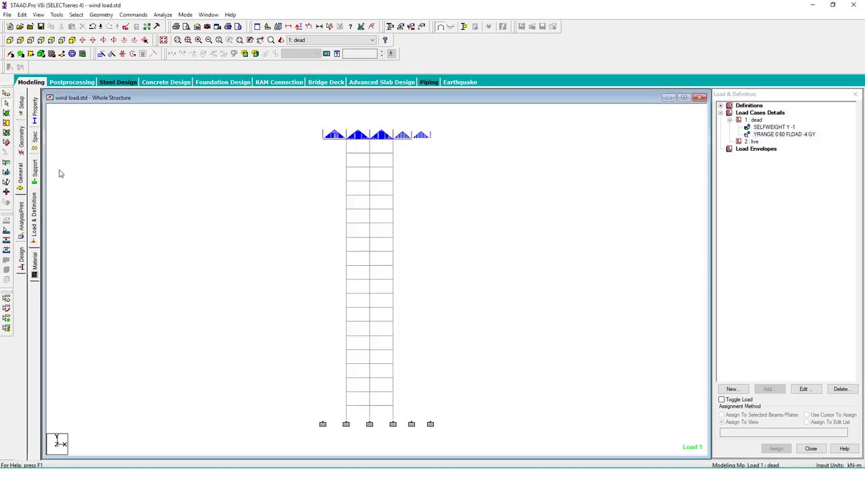
double_click(431, 423)
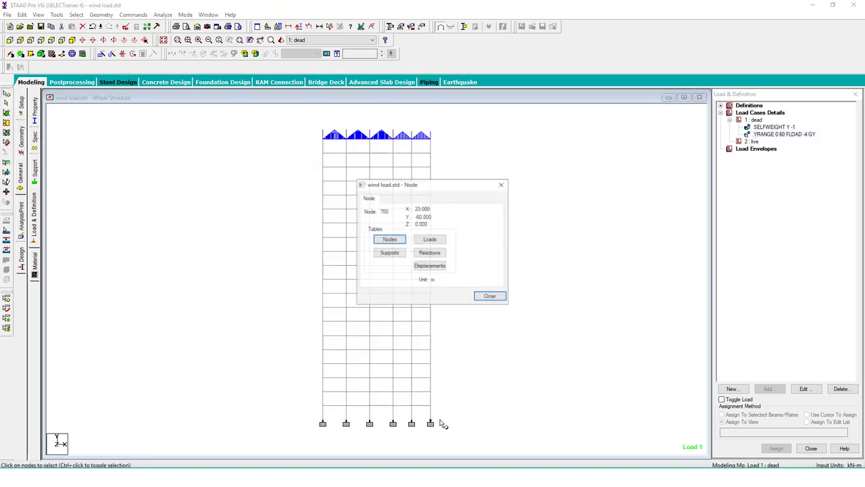
click(490, 297)
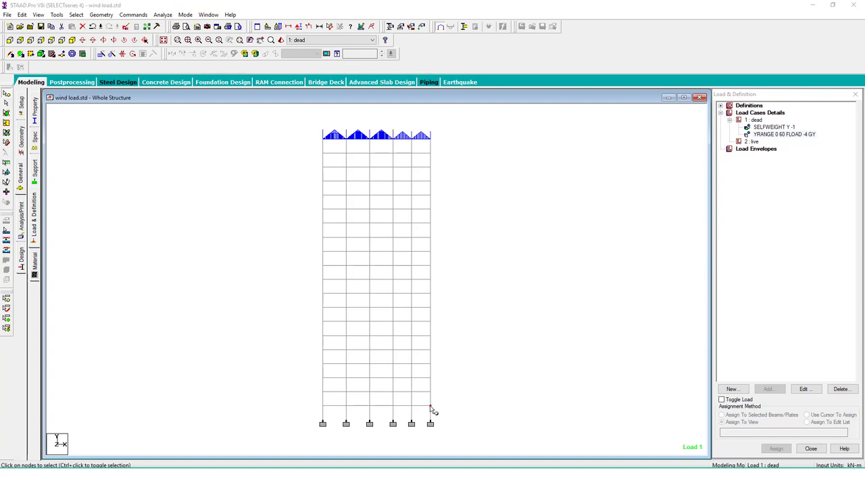
double_click(430, 406)
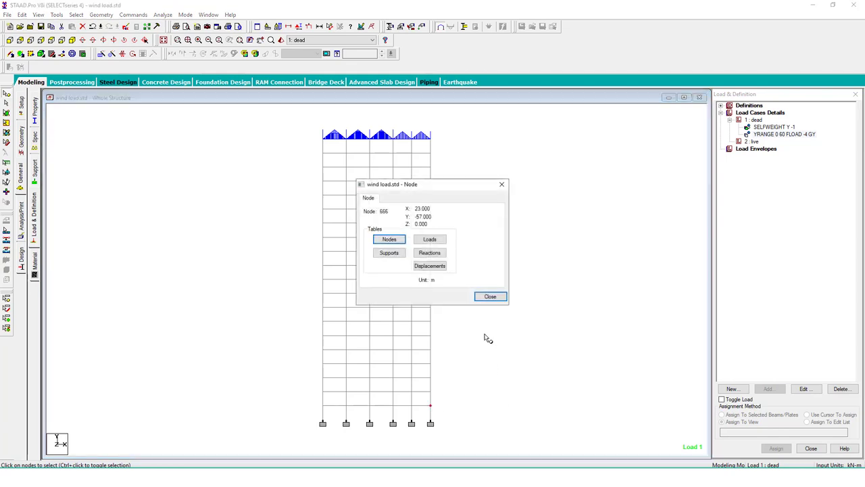
click(490, 297)
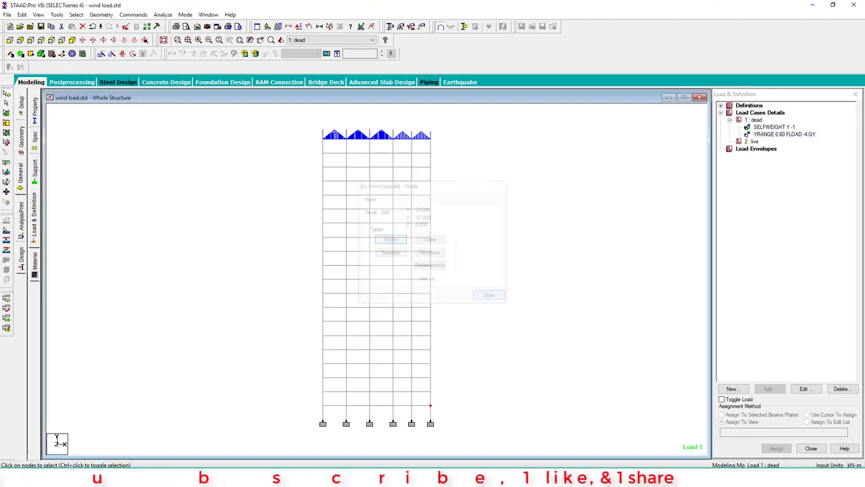
Step: Set the maximum of the dead case floor load's Y range to -60 m
double_click(784, 134)
click(464, 199)
text(-)
text(-)
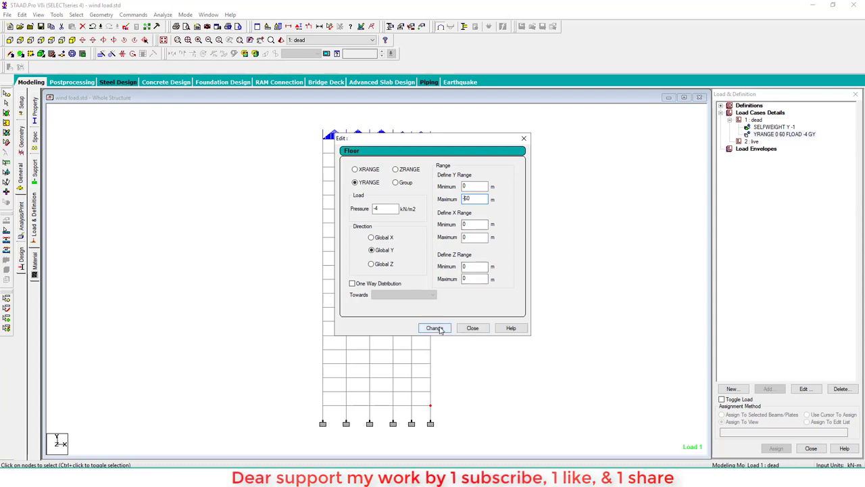
click(436, 329)
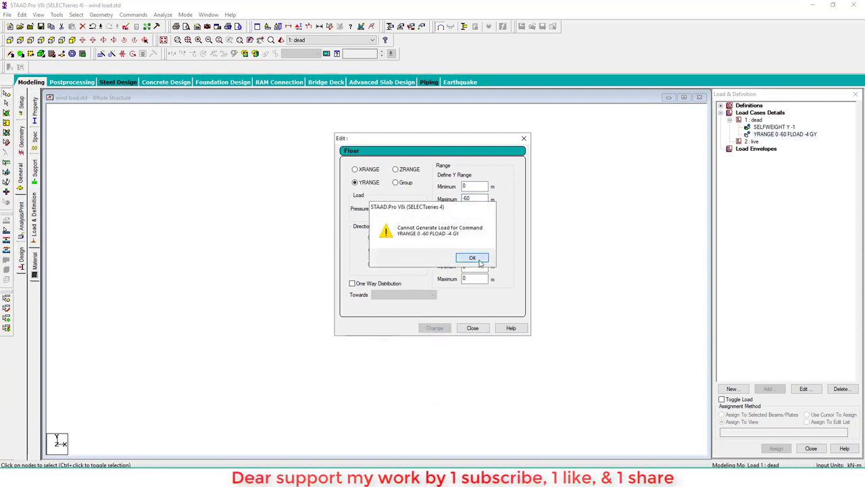
Step: Set the dead case floor load's Y range to a minimum of -60 m and a maximum of 0 m, and display the case's selfweight load
click(479, 263)
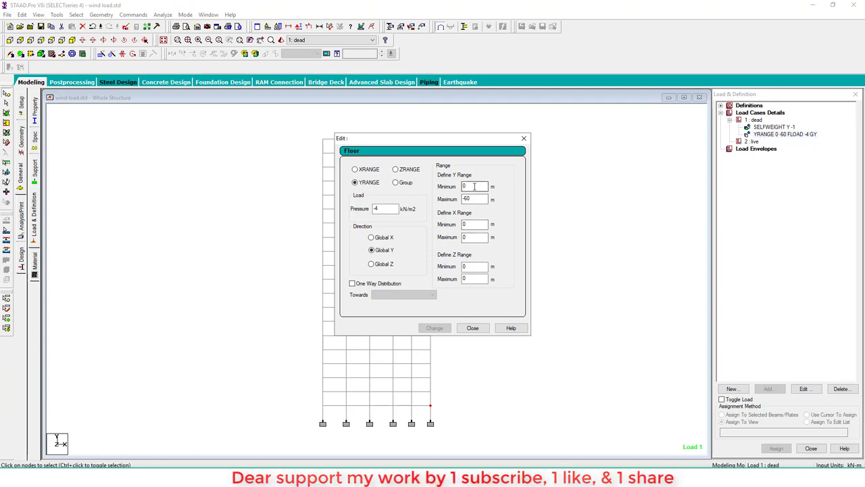
text(-60)
double_click(464, 199)
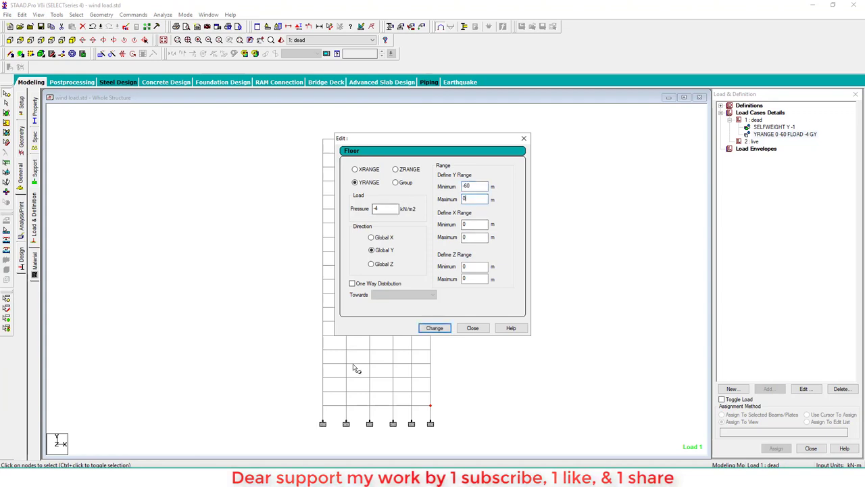
click(435, 328)
click(472, 327)
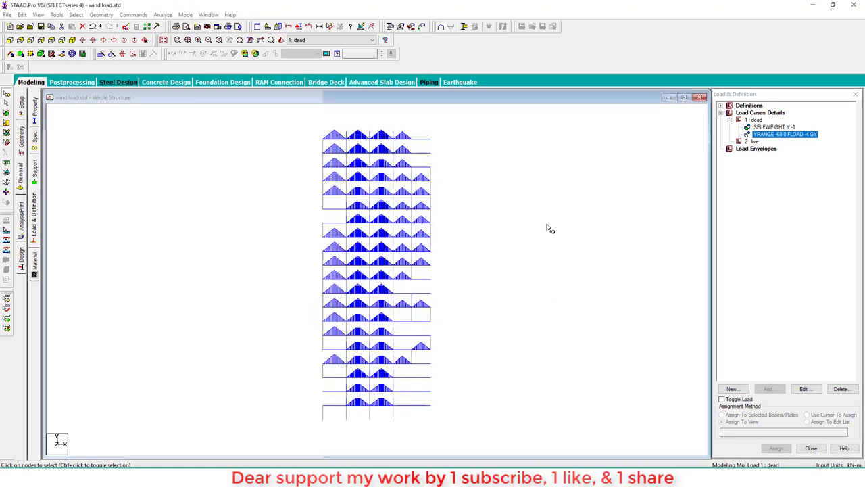
click(772, 127)
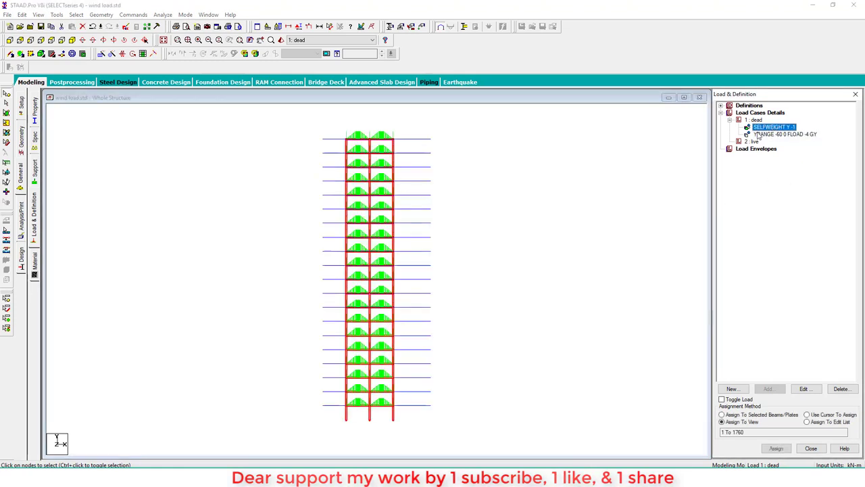
Step: Add a Global Y floor load of -3 kN/m2 with a Y range of -60 to 0 m to the live case and view it isometrically
click(752, 141)
click(769, 388)
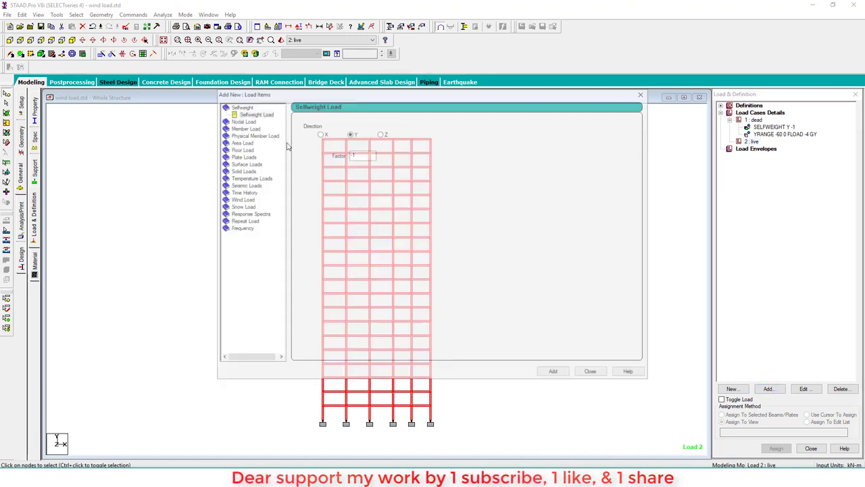
click(240, 149)
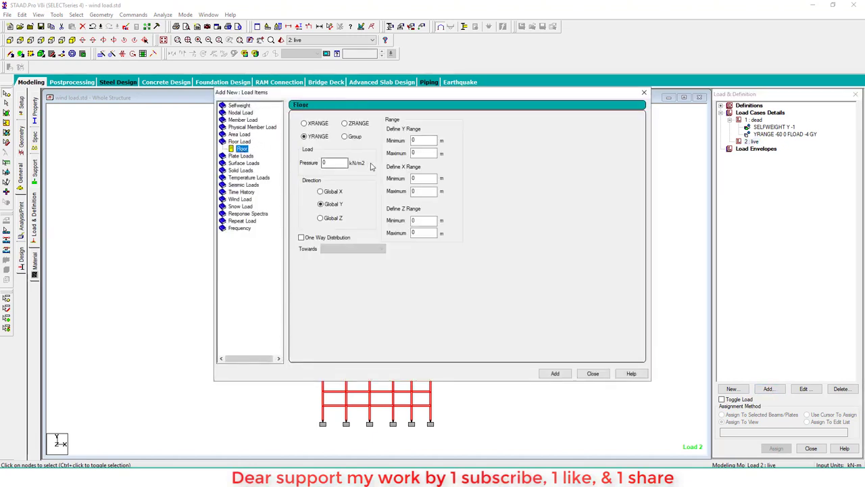
text(-)
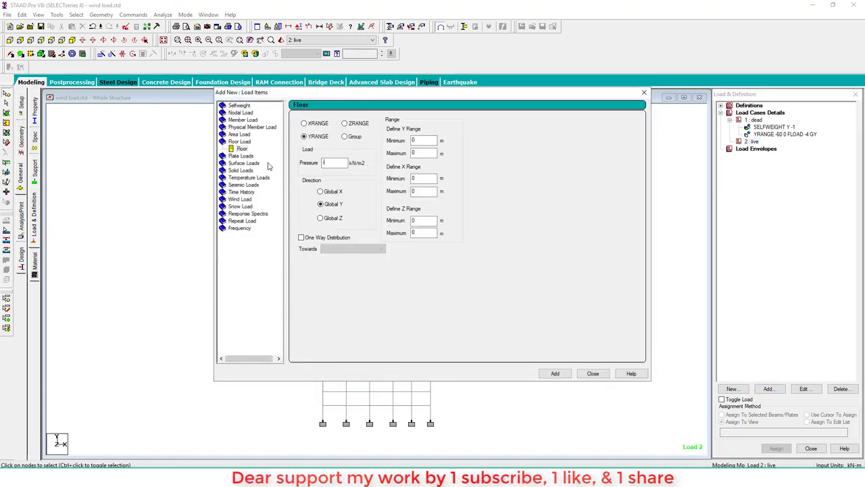
text(3)
key(Tab)
click(557, 373)
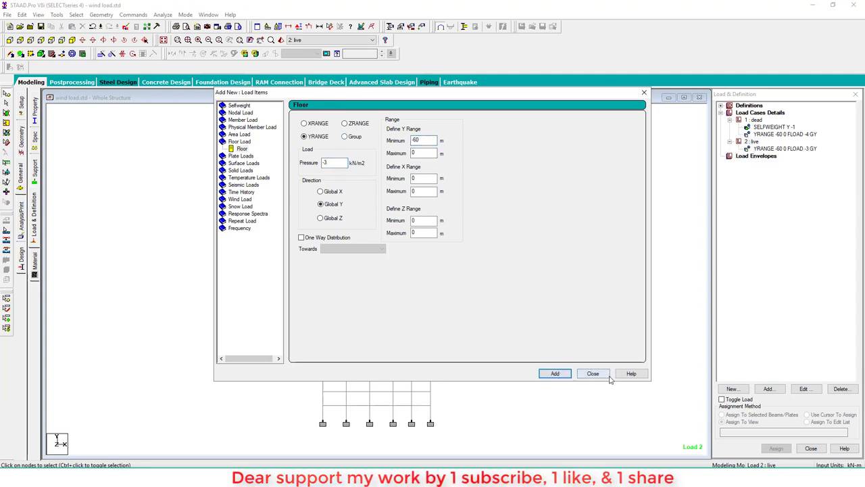
click(601, 375)
click(773, 149)
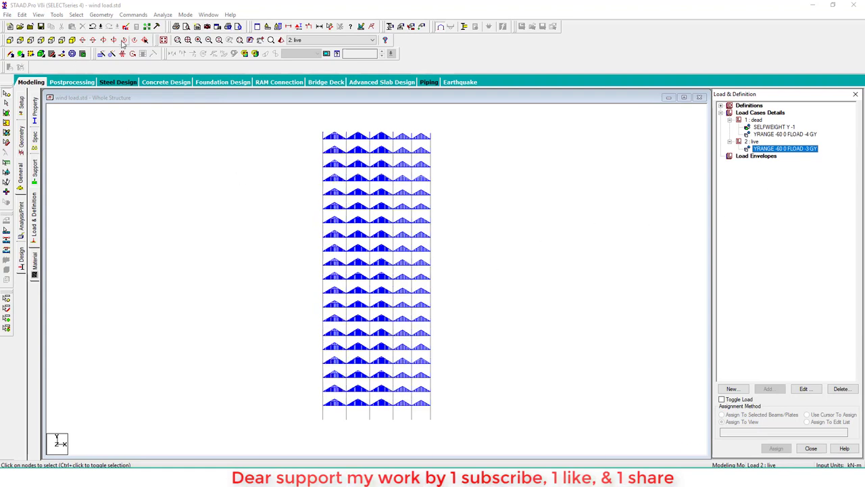
click(145, 40)
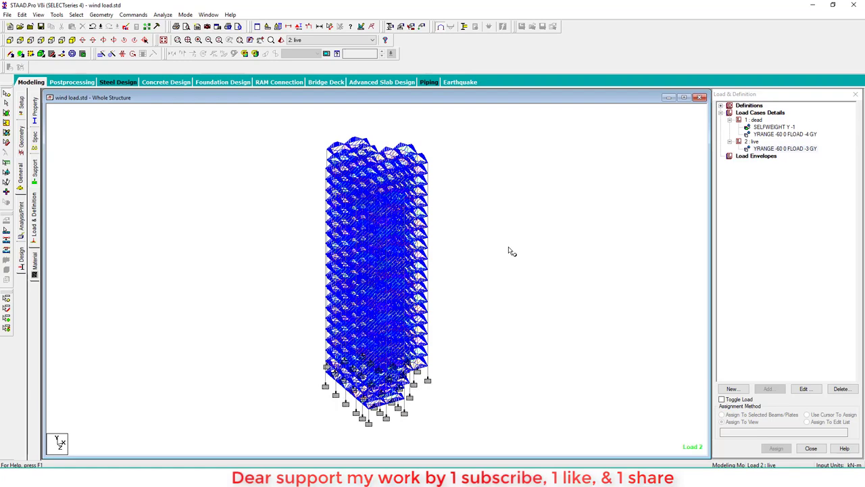
Step: Add wind definition type 1 with the comment WIND 1, and open the intensity-versus-height settings for it
click(721, 106)
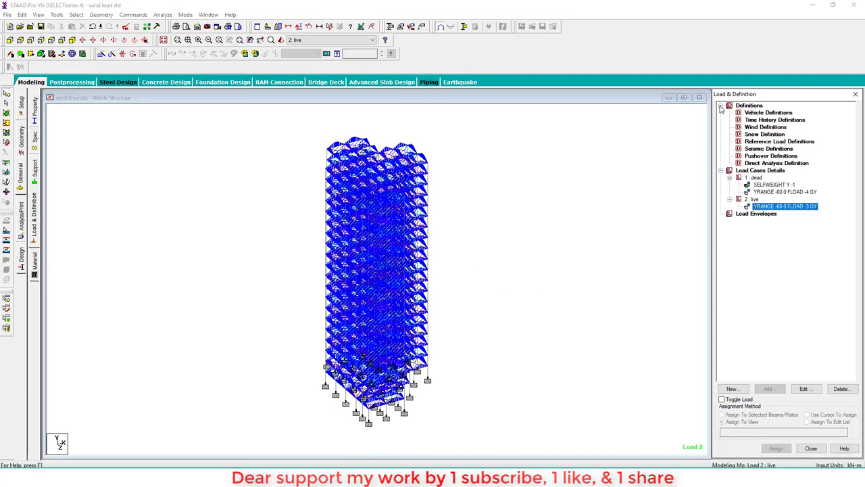
click(764, 127)
click(778, 390)
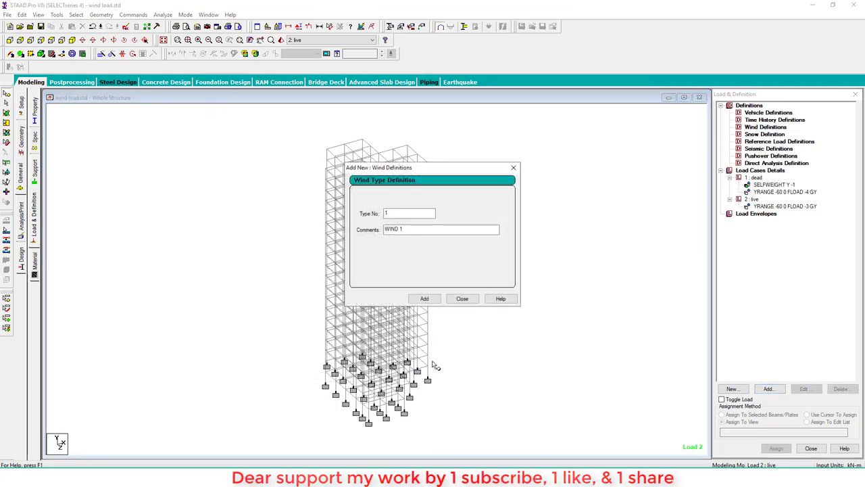
click(432, 299)
click(462, 299)
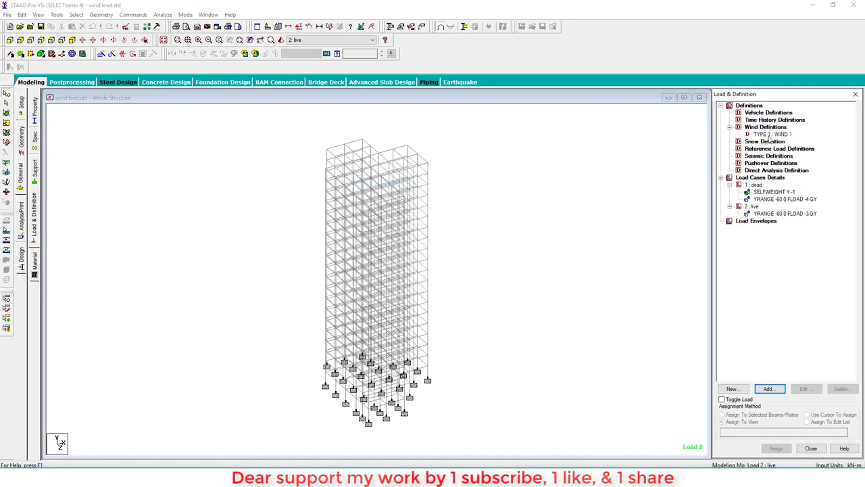
click(769, 134)
click(781, 391)
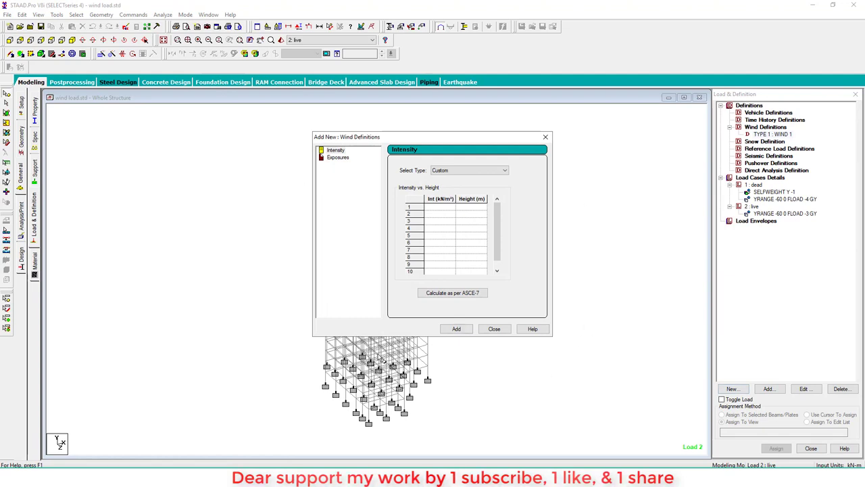
drag(88, 151, 88, 187)
drag(115, 155, 103, 180)
mouse_move(142, 149)
mouse_down()
mouse_move(139, 175)
mouse_move(167, 146)
mouse_move(156, 173)
mouse_up()
drag(185, 144, 175, 169)
mouse_move(205, 143)
mouse_down()
mouse_move(205, 166)
mouse_move(206, 157)
mouse_move(254, 142)
mouse_move(246, 155)
mouse_up()
mouse_move(84, 197)
mouse_down()
mouse_move(166, 194)
mouse_move(252, 176)
mouse_up()
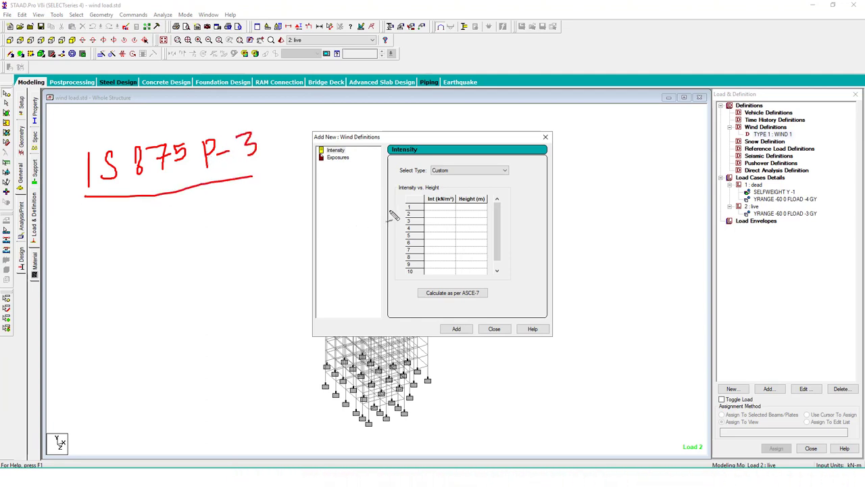
mouse_move(429, 206)
mouse_down()
mouse_move(474, 209)
mouse_move(499, 198)
mouse_up()
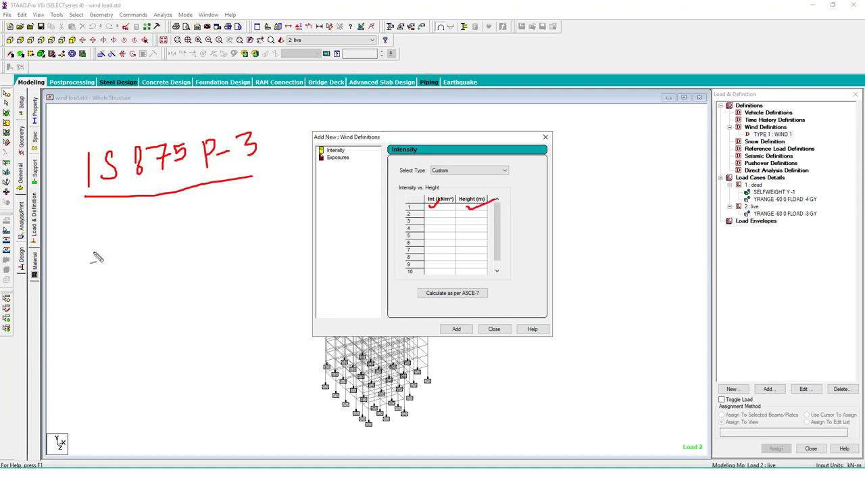
mouse_move(85, 234)
mouse_down()
mouse_move(92, 267)
mouse_move(103, 233)
mouse_move(100, 266)
mouse_move(106, 257)
mouse_up()
drag(125, 248, 129, 246)
drag(122, 254, 134, 251)
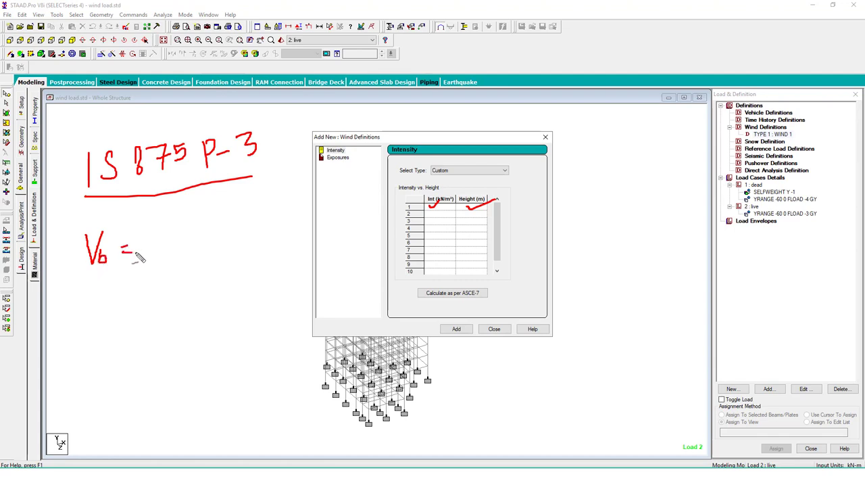